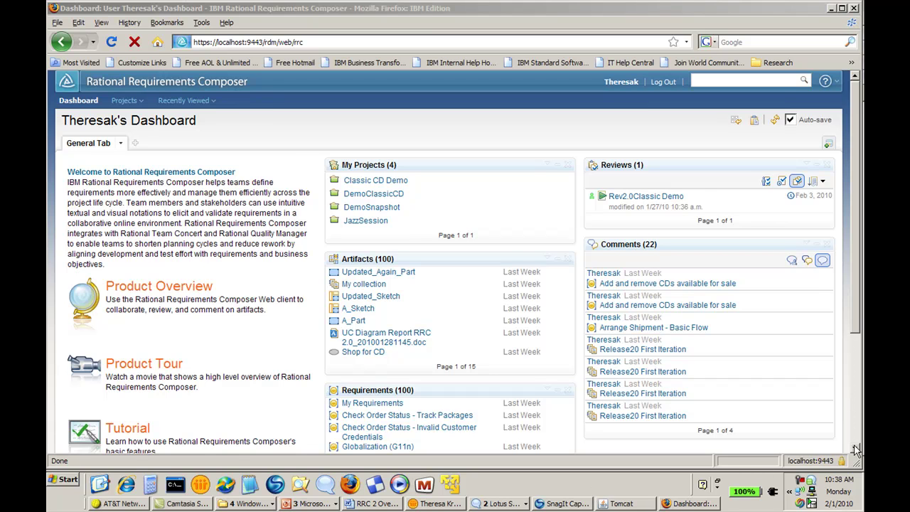
Drag the Artifacts viewlet down so it sits below the Requirements viewlet
scroll(854, 450, down, 4)
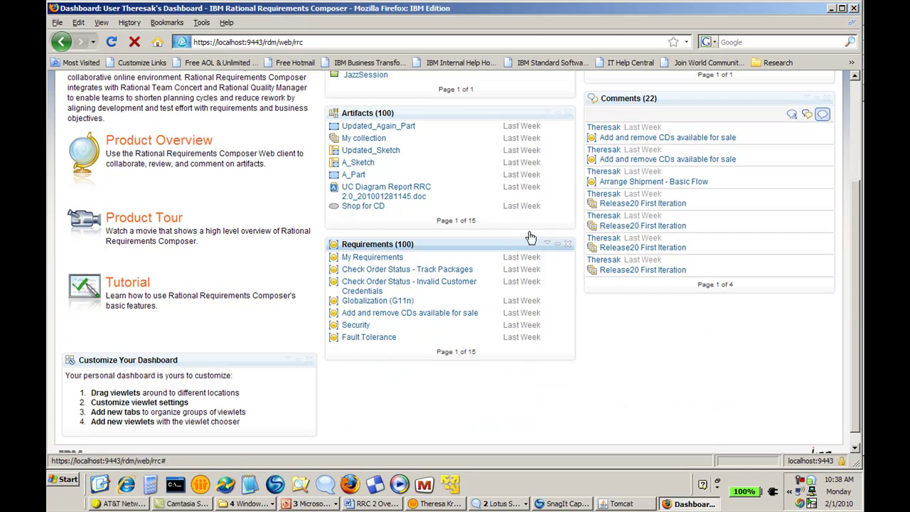
drag(493, 197, 526, 345)
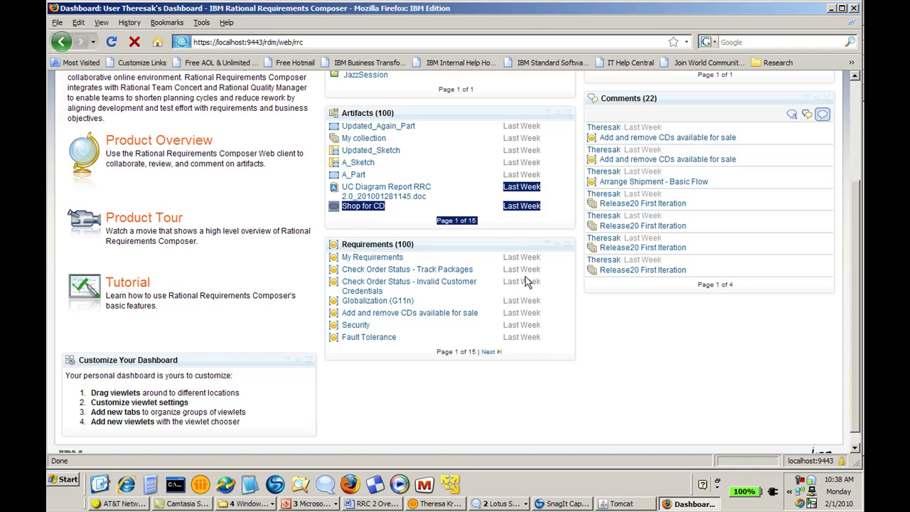
drag(512, 116, 526, 332)
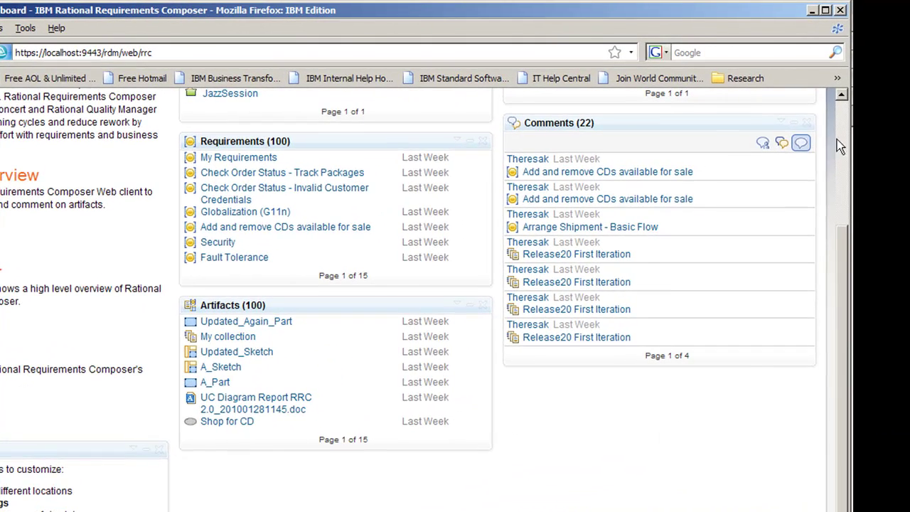
On a new dashboard tab, preview and add the Requirements With Development Items viewlet from the Requirements category
click(843, 117)
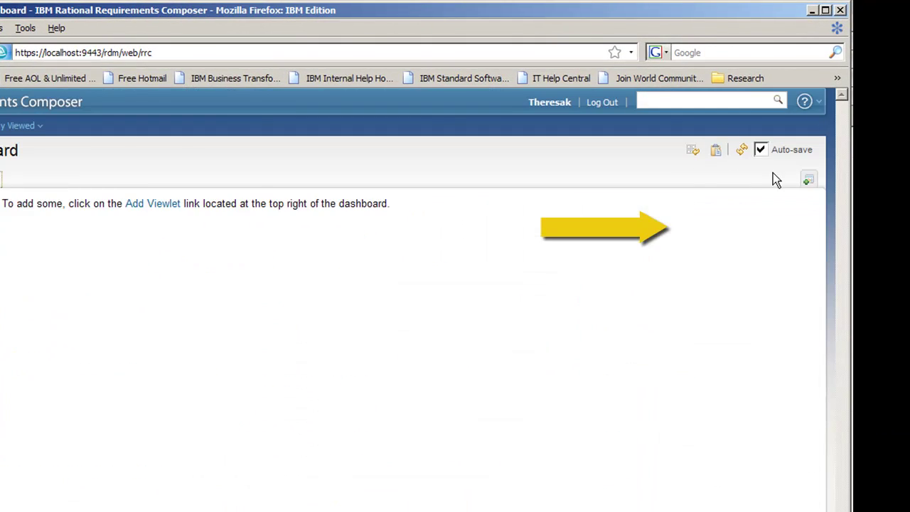
click(810, 182)
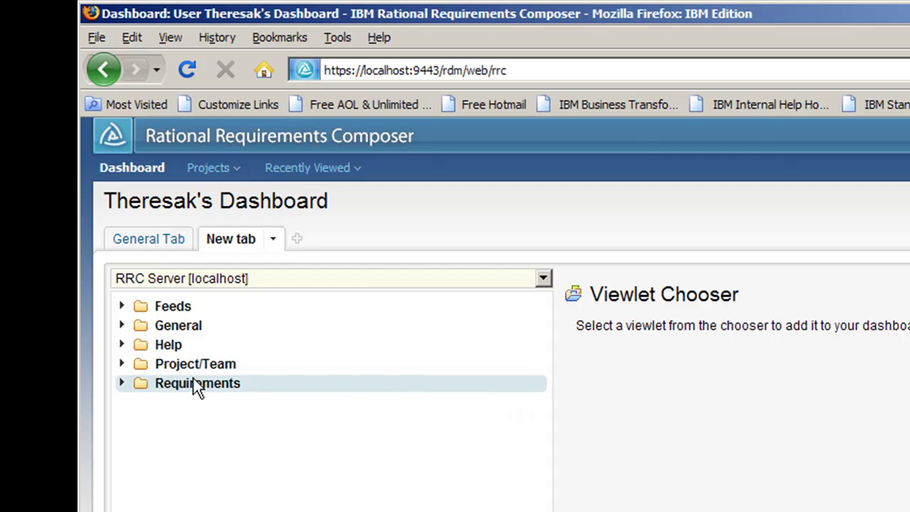
click(121, 383)
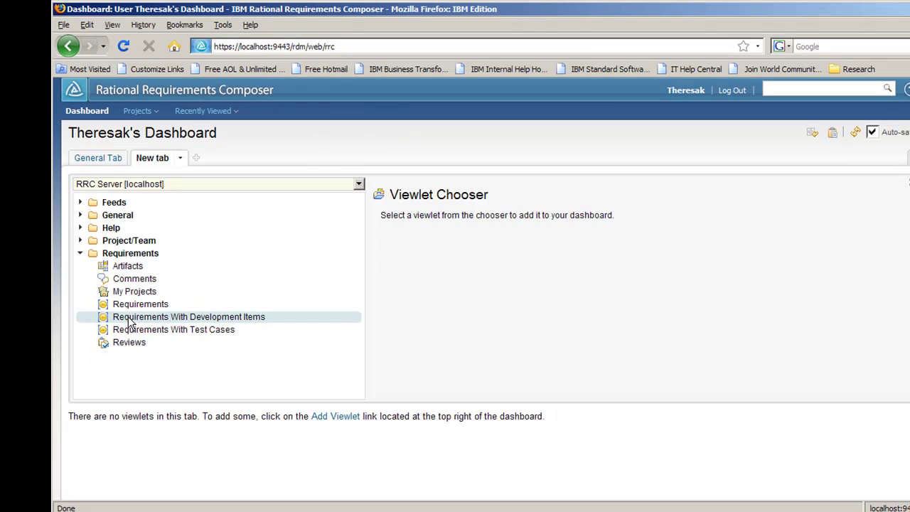
click(194, 484)
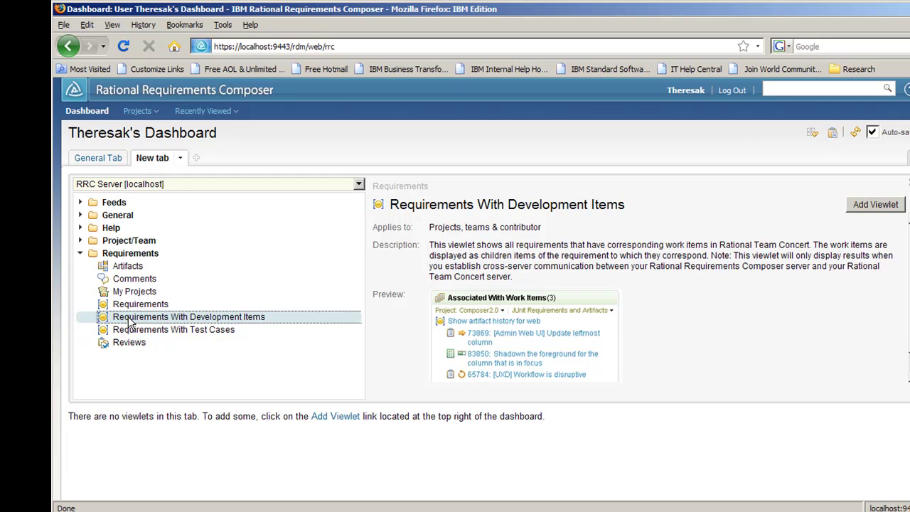
double_click(130, 322)
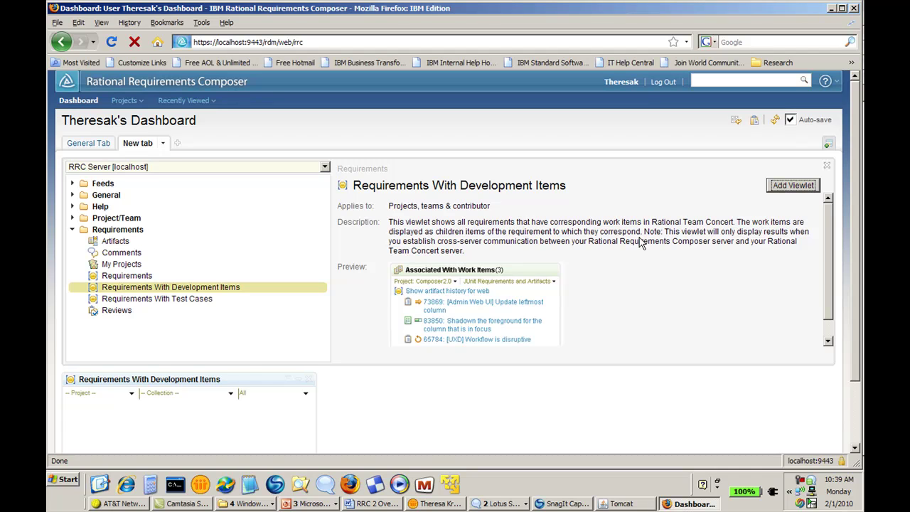
click(116, 289)
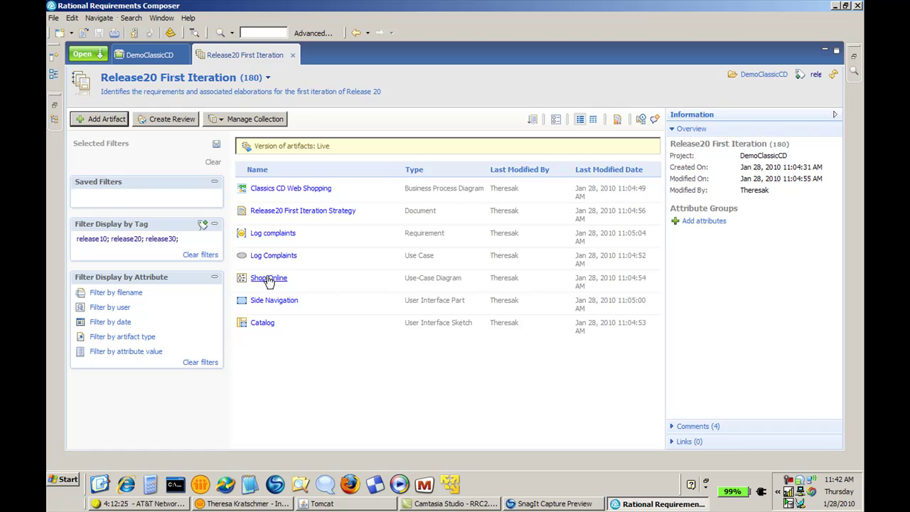
Open the Shop Online use-case diagram, then go back to the Release20 First Iteration collection
click(270, 279)
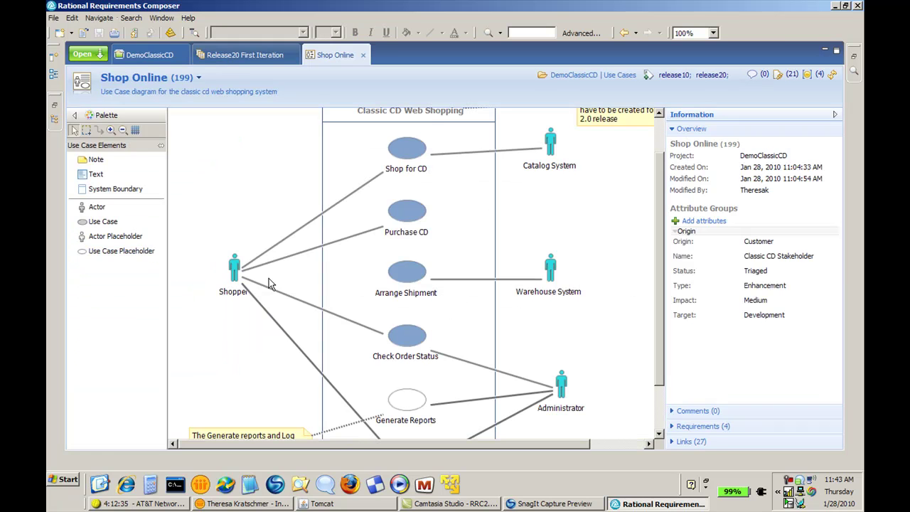
click(245, 57)
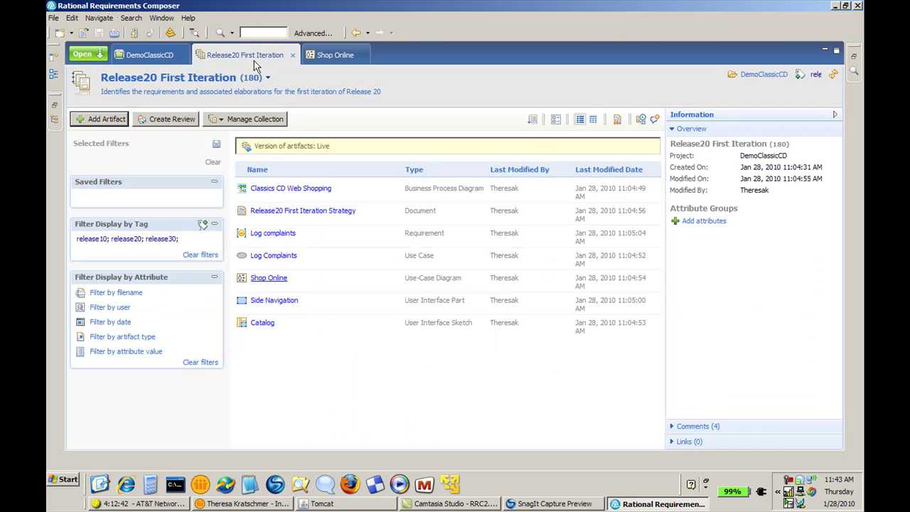
Start a report of the collection view, look over the reporting options, then cancel the publishing wizard
click(617, 121)
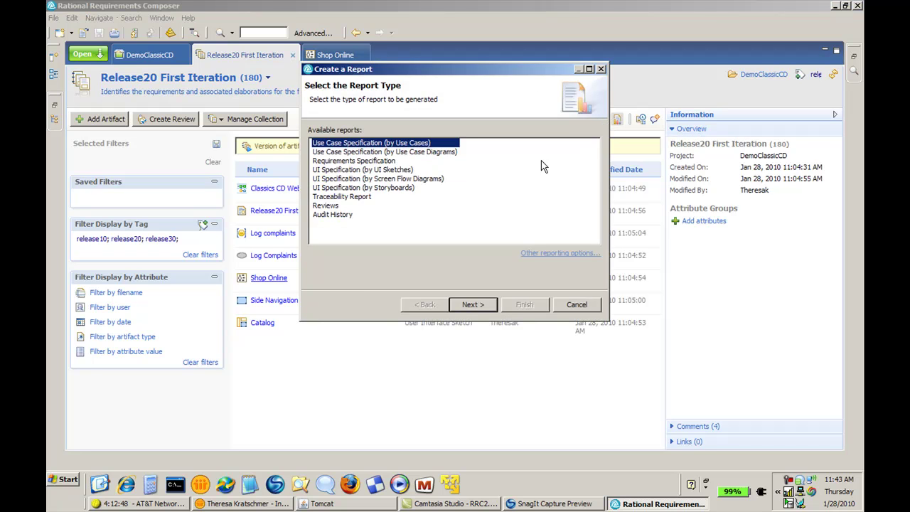
click(546, 258)
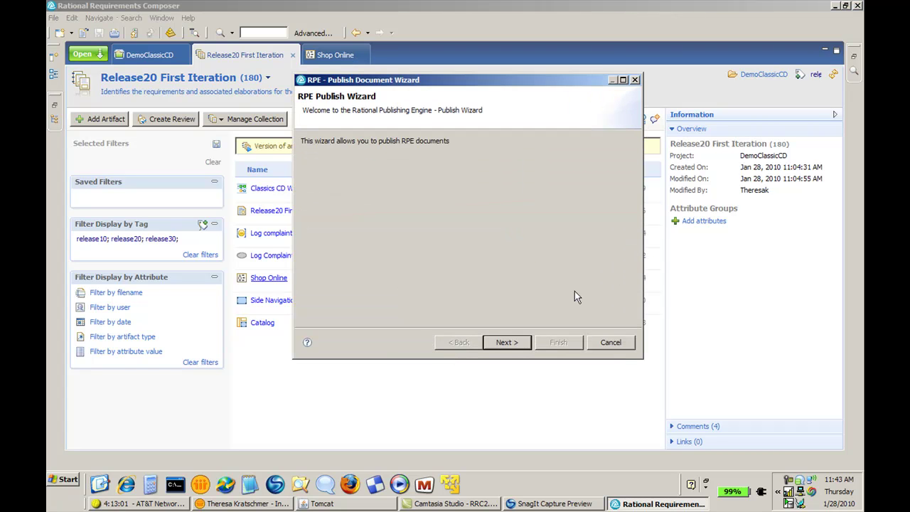
click(610, 343)
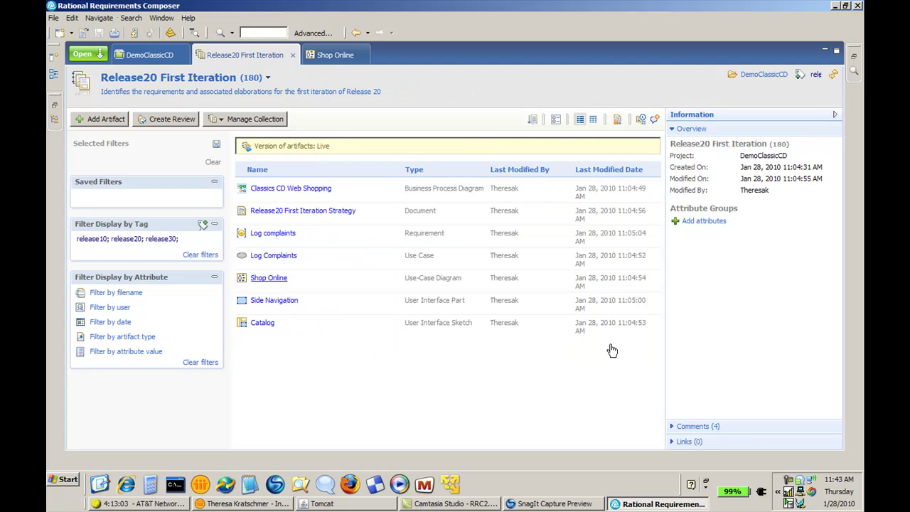
Restart the report choosing Use Case Specification (by Use Case Diagrams) and continue to artifact selection
click(617, 121)
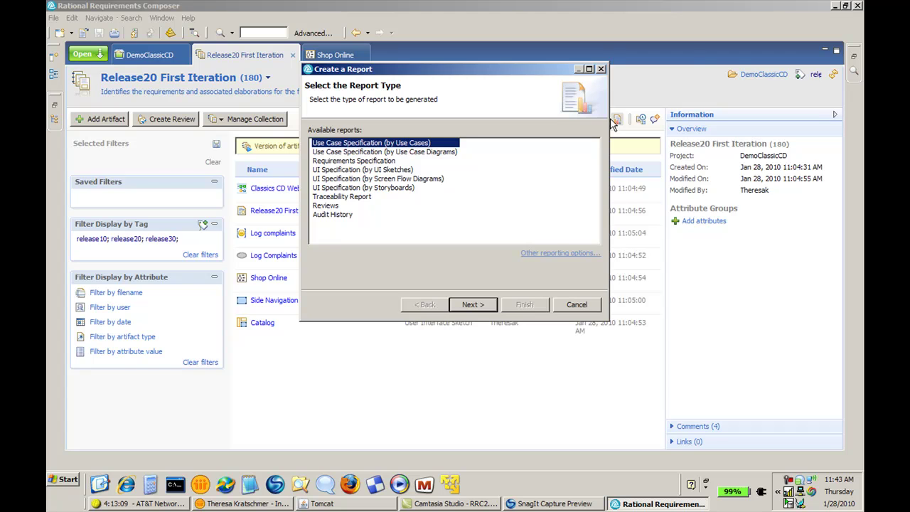
click(439, 153)
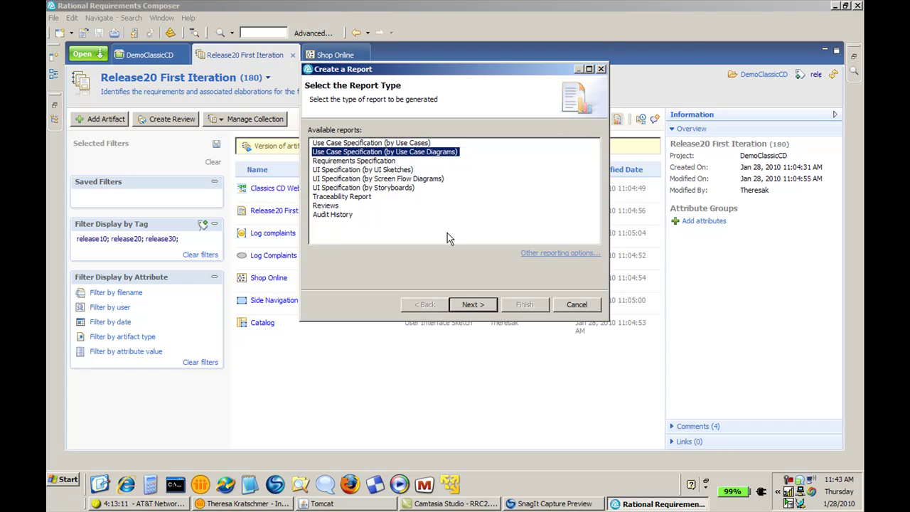
click(469, 306)
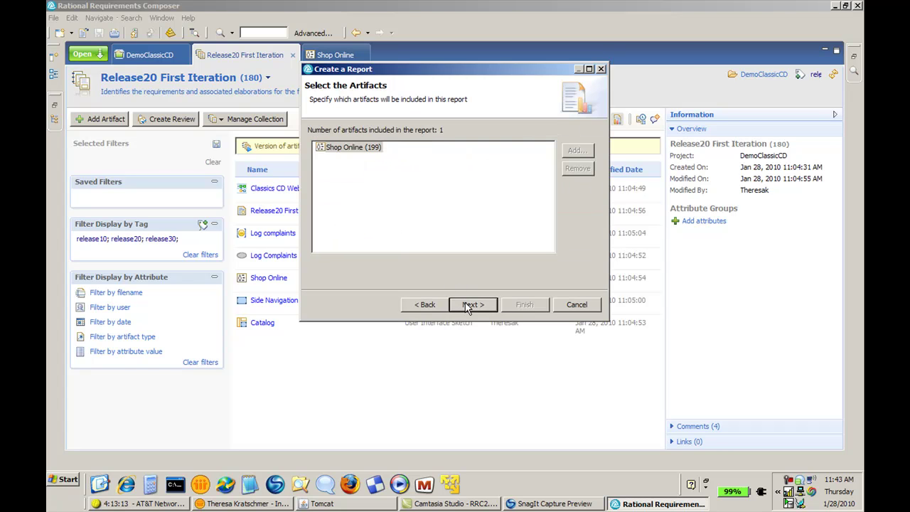
Name the report 'UC Diagram Report RRC 2.0', keep doc format, and save it in the Reports folder
click(470, 304)
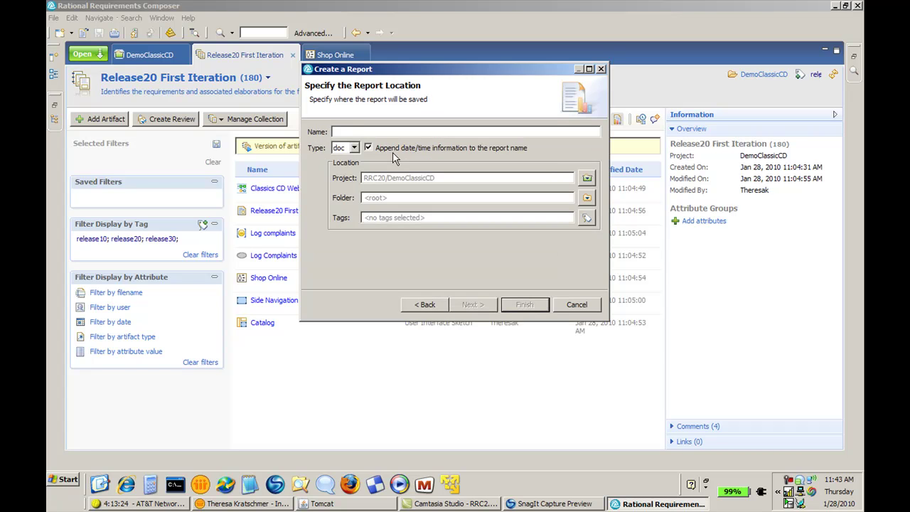
text(UC)
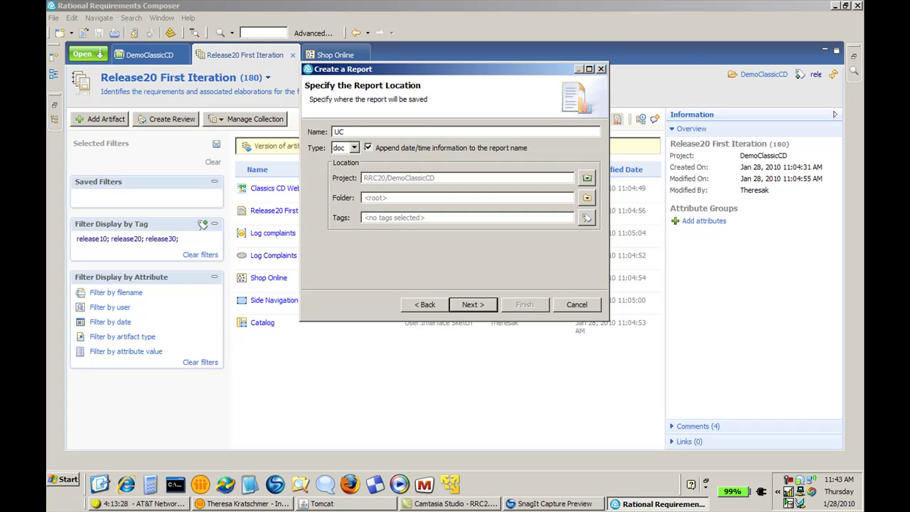
text( Diagram Report RRC 2.0)
click(354, 148)
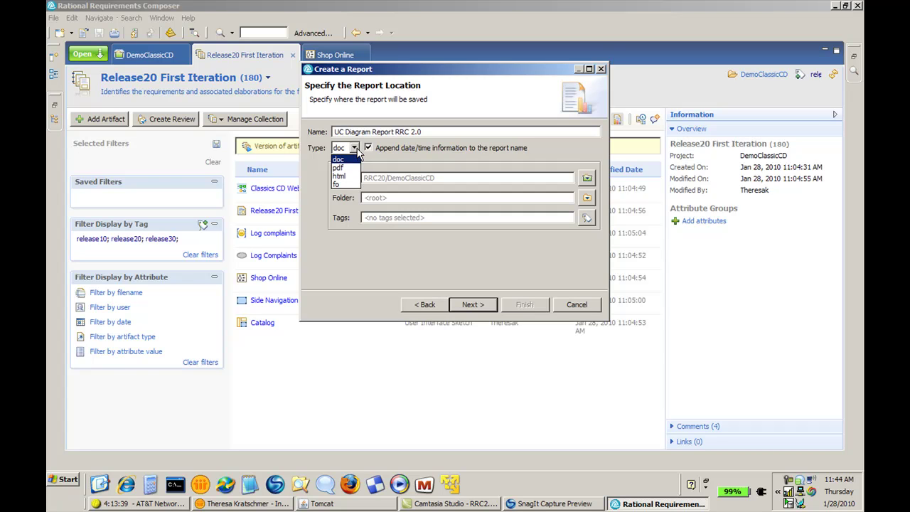
click(375, 163)
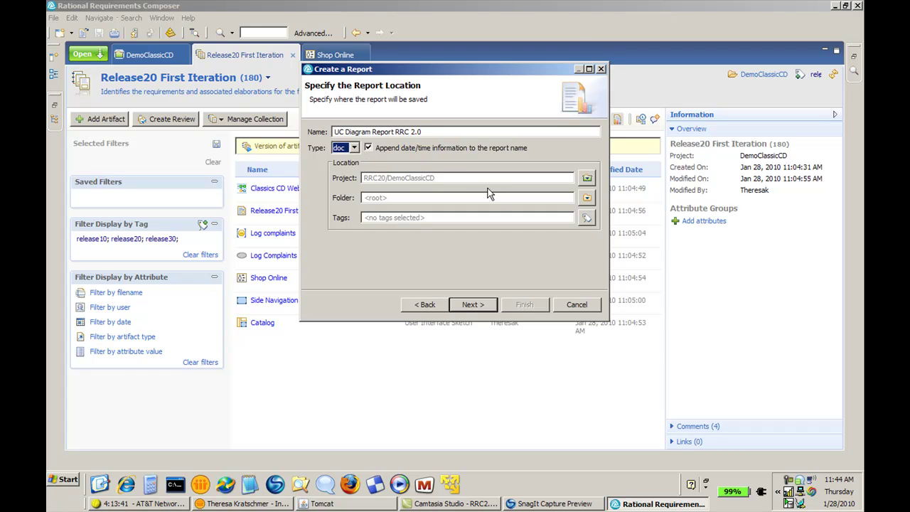
click(586, 199)
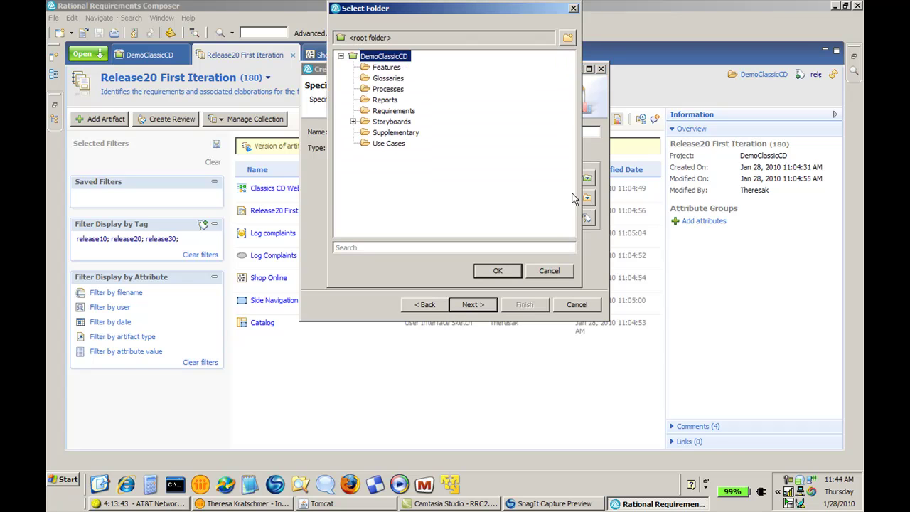
click(387, 101)
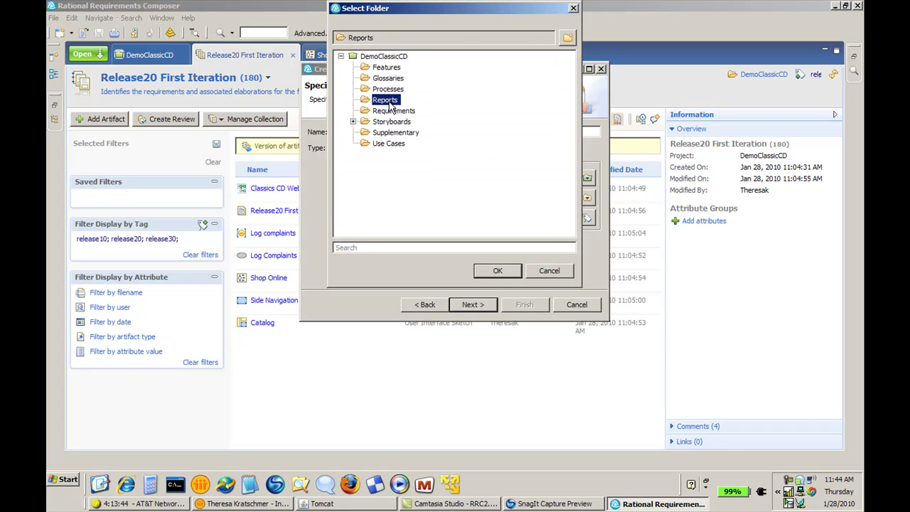
click(500, 269)
click(483, 304)
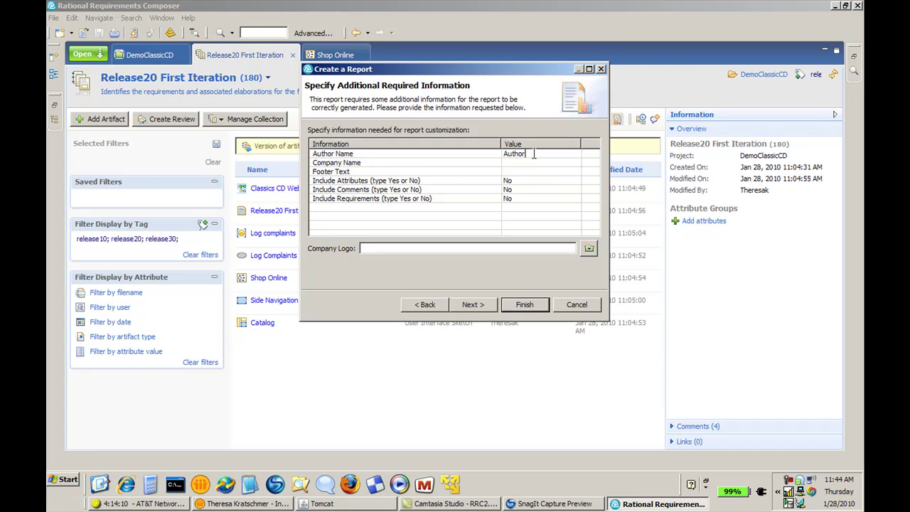
Enter the author's name, company IBM, footer 'UC Diagram Report', and set Include Attributes, Comments and Requirements
key(BackSpace)
key(BackSpace)
key(BackSpace)
key(BackSpace)
key(BackSpace)
key(BackSpace)
text(Theresa Kratschmer)
click(540, 162)
text(IBM)
click(540, 171)
text(UC Diagram Report)
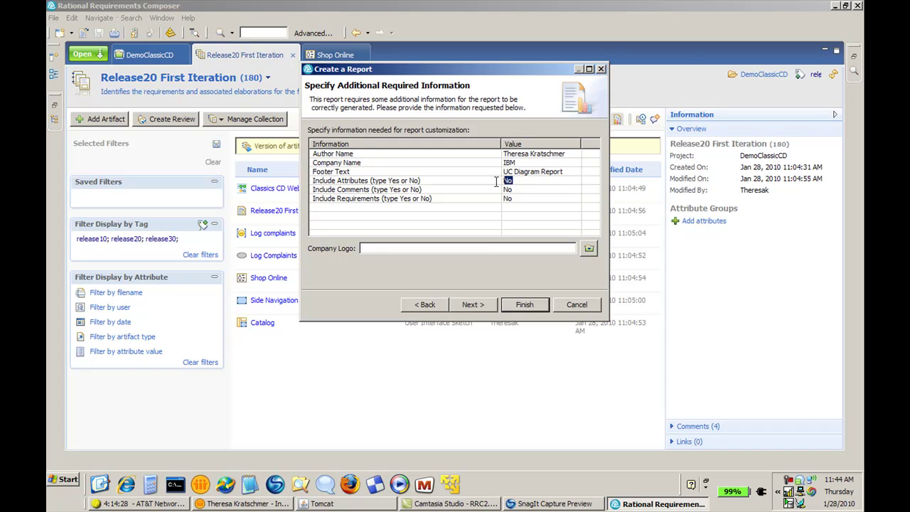
click(506, 180)
text(Yes)
click(507, 189)
text(Yes)
click(507, 198)
text(Yes)
Generate the report and open UC Diagram Report RRC 2.0_201001281145.doc from DemoClassicCD's Reports folder
click(472, 304)
click(524, 305)
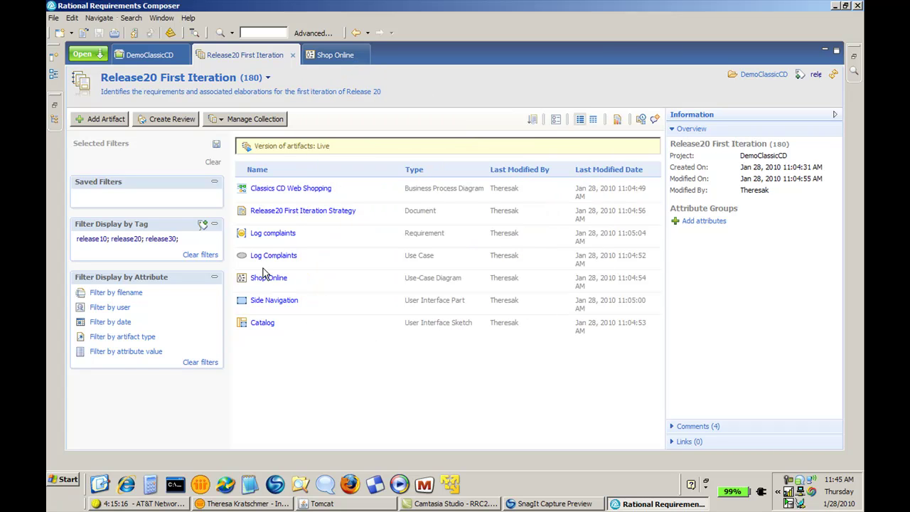
click(153, 54)
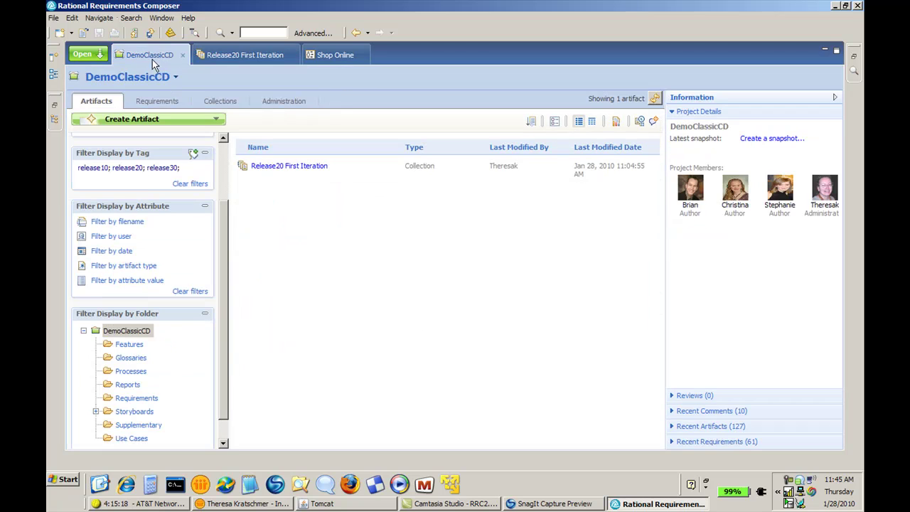
click(125, 386)
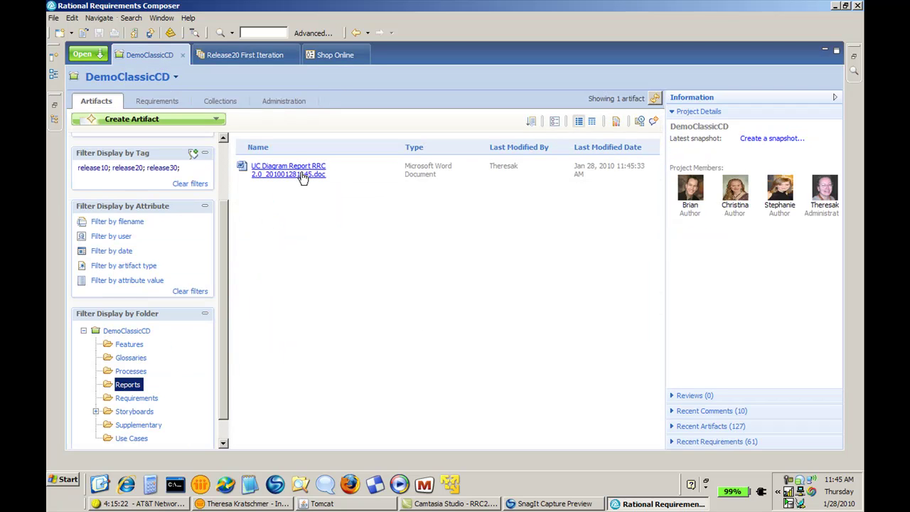
click(302, 175)
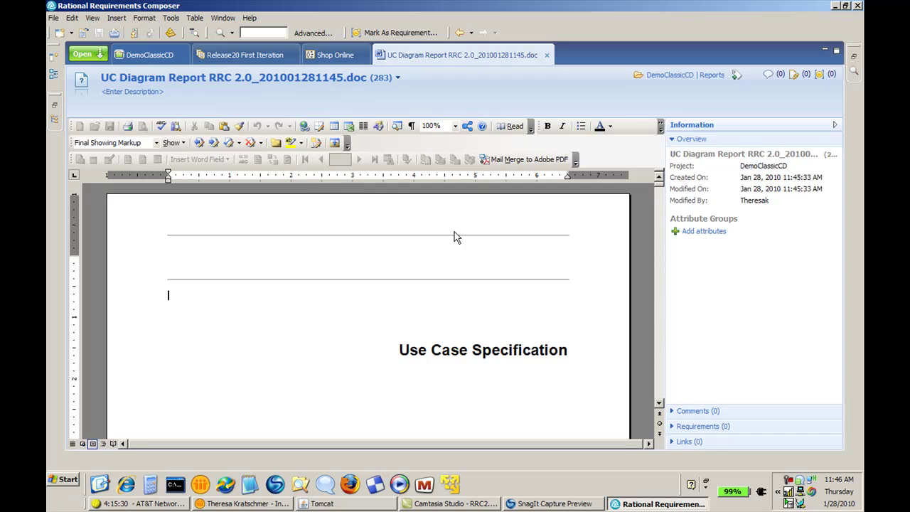
Update the Table of Contents field so it lists the Introduction and Use Cases sections
scroll(659, 406, down, 5)
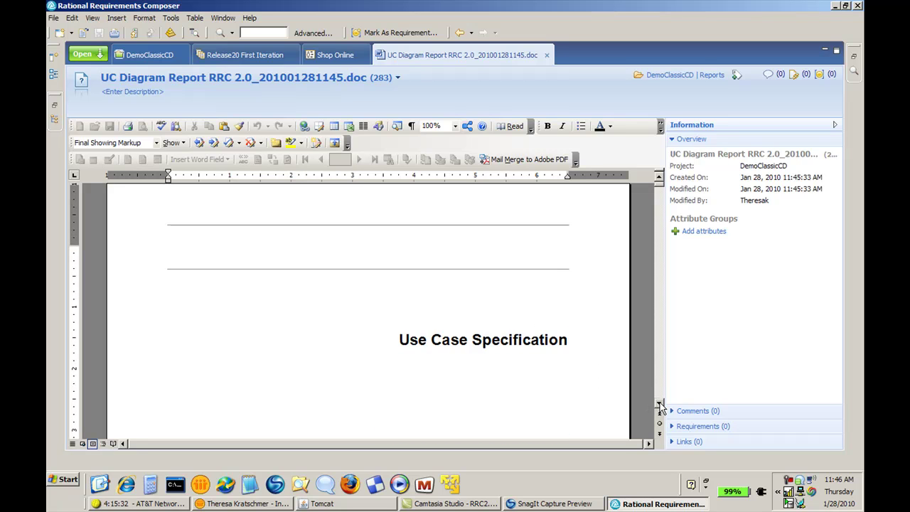
scroll(659, 406, down, 2)
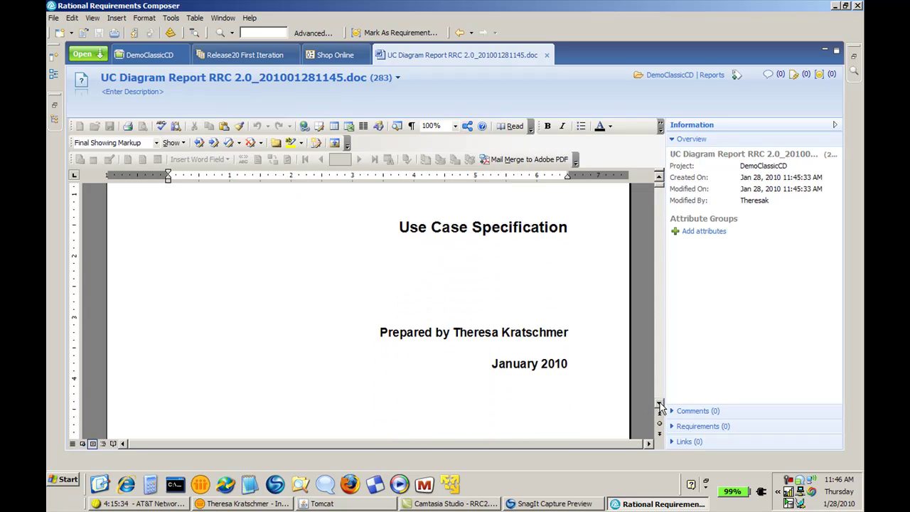
scroll(659, 407, down, 12)
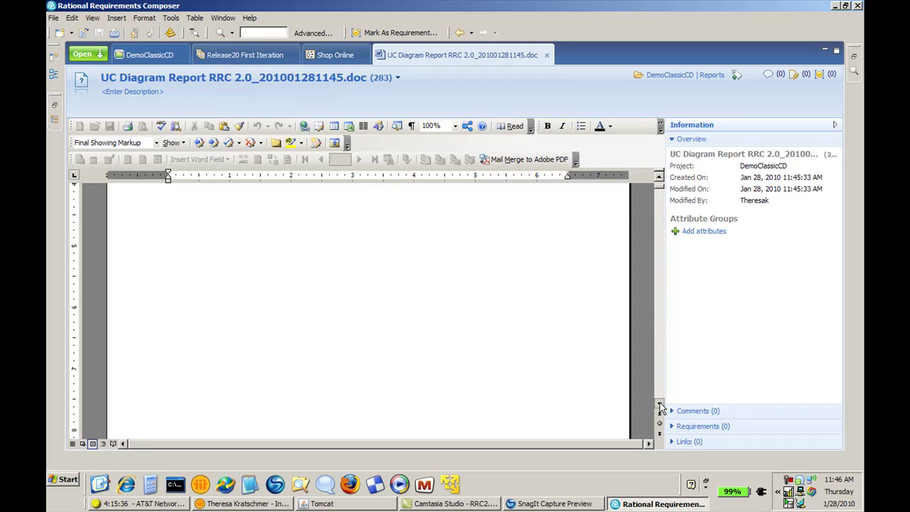
scroll(660, 408, down, 10)
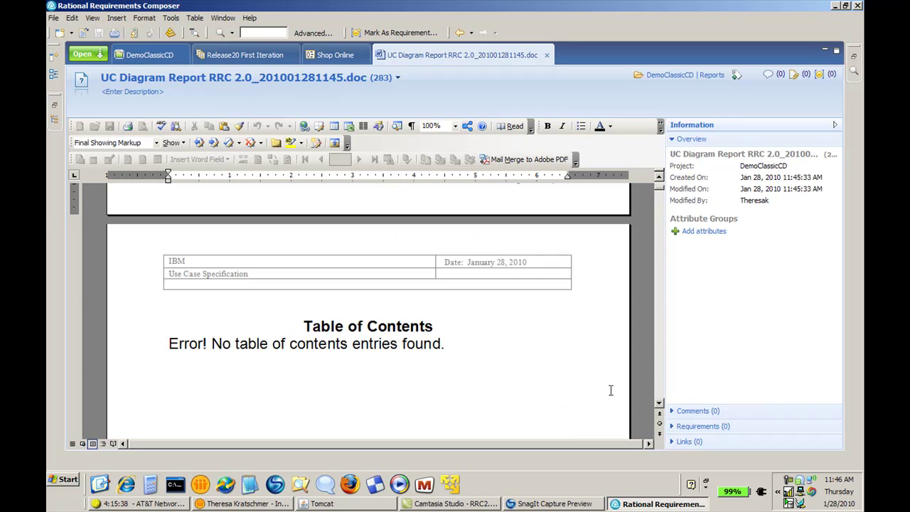
right_click(435, 344)
click(444, 263)
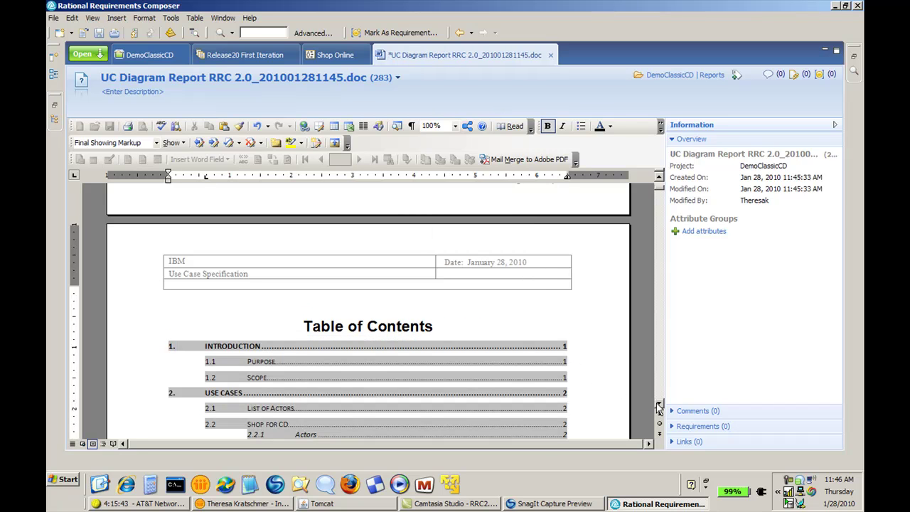
Scroll through the remaining pages of the UC Diagram report to review it
scroll(661, 399, down, 10)
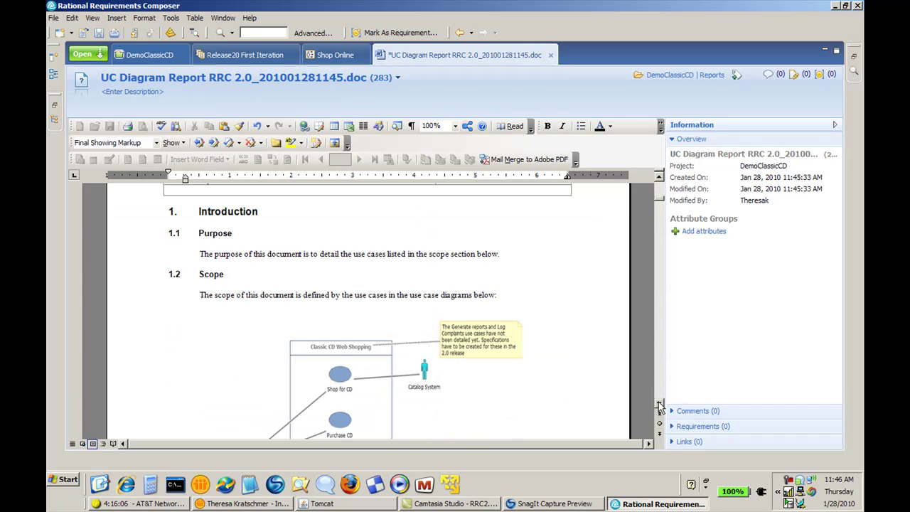
scroll(660, 406, down, 4)
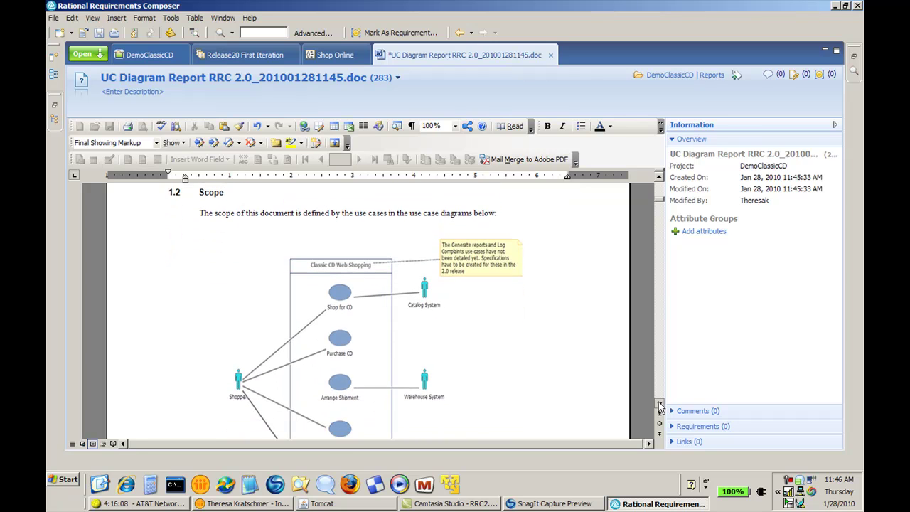
scroll(660, 407, down, 3)
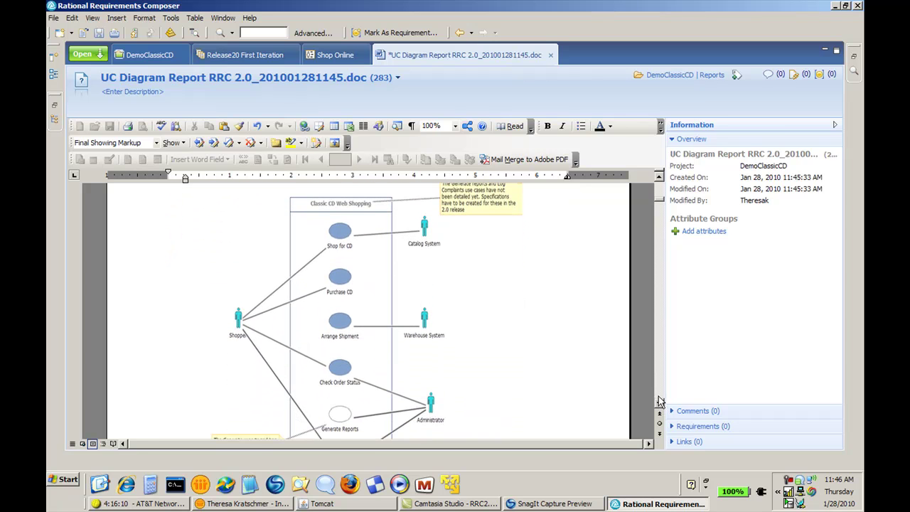
scroll(659, 401, down, 6)
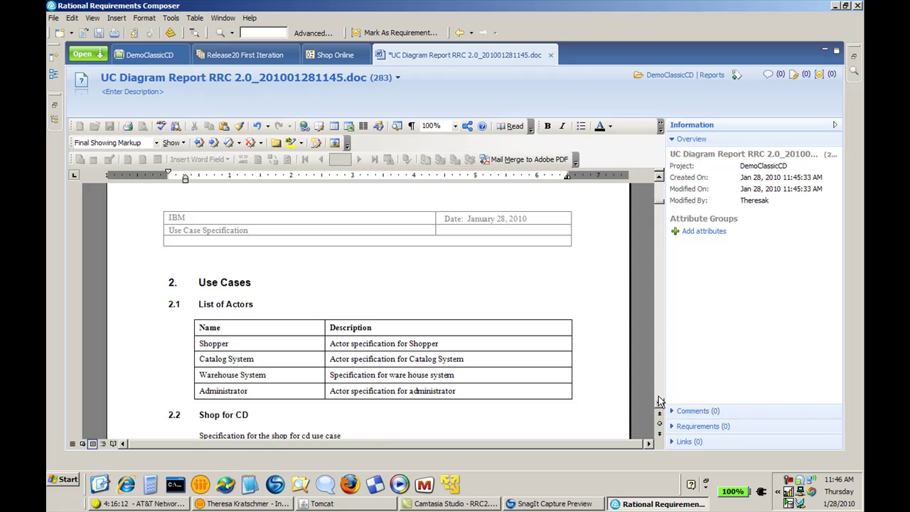
scroll(659, 402, down, 15)
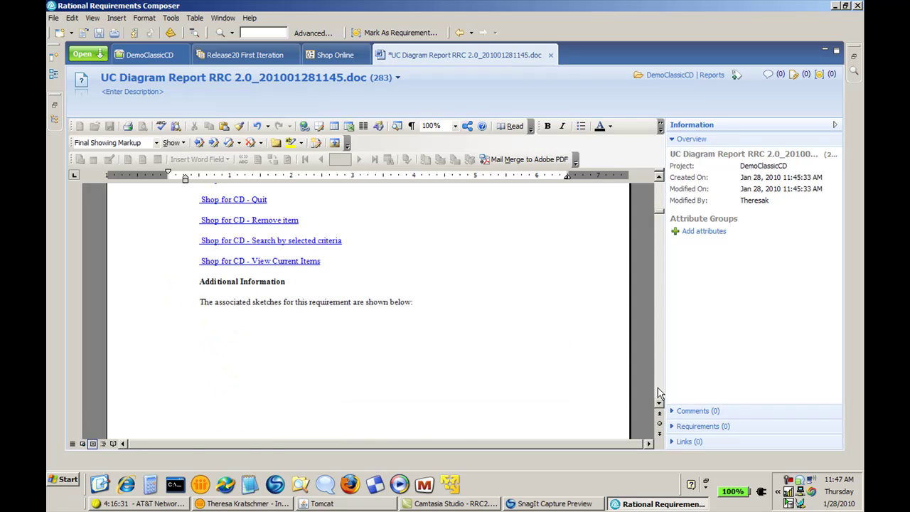
scroll(659, 407, down, 1)
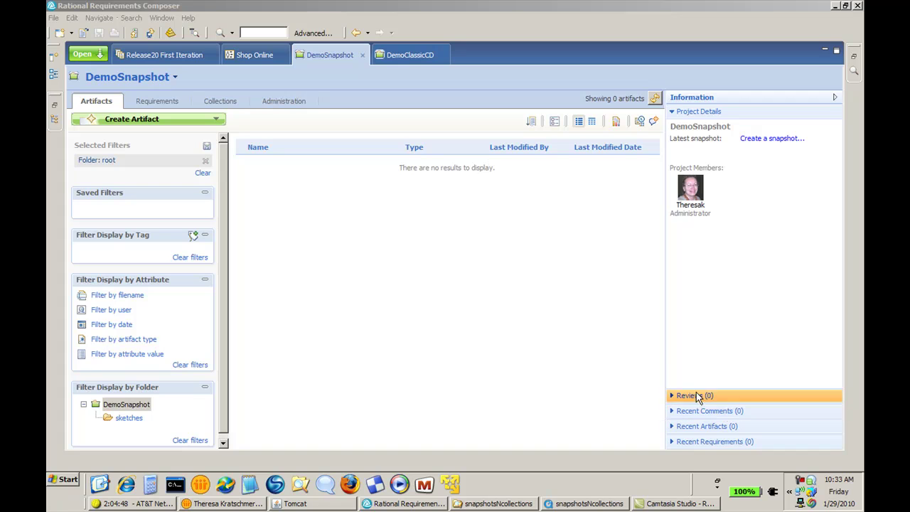
In the sketches folder, open A_Part, close it, then open A_Sketch
click(361, 55)
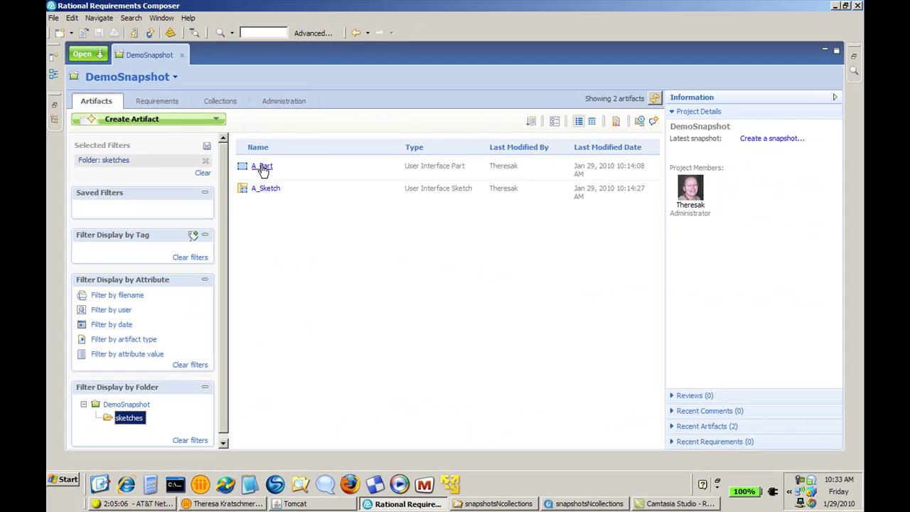
click(407, 191)
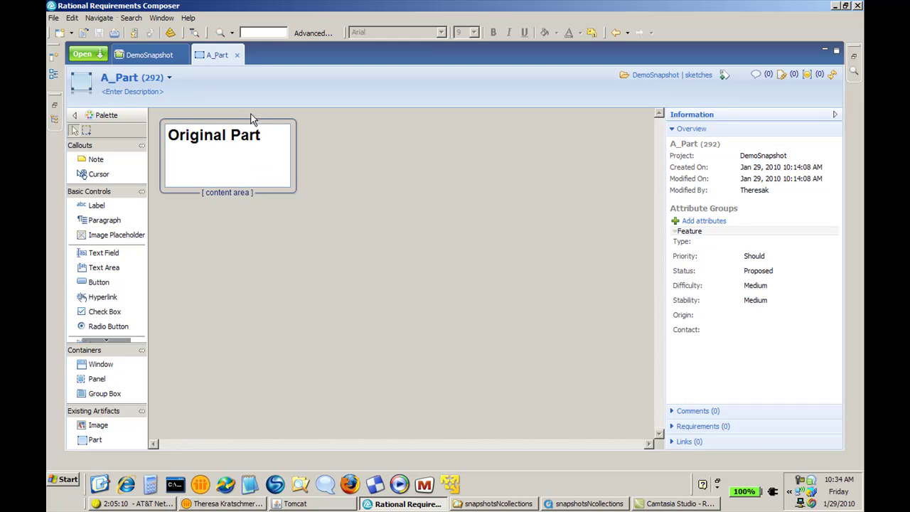
click(237, 54)
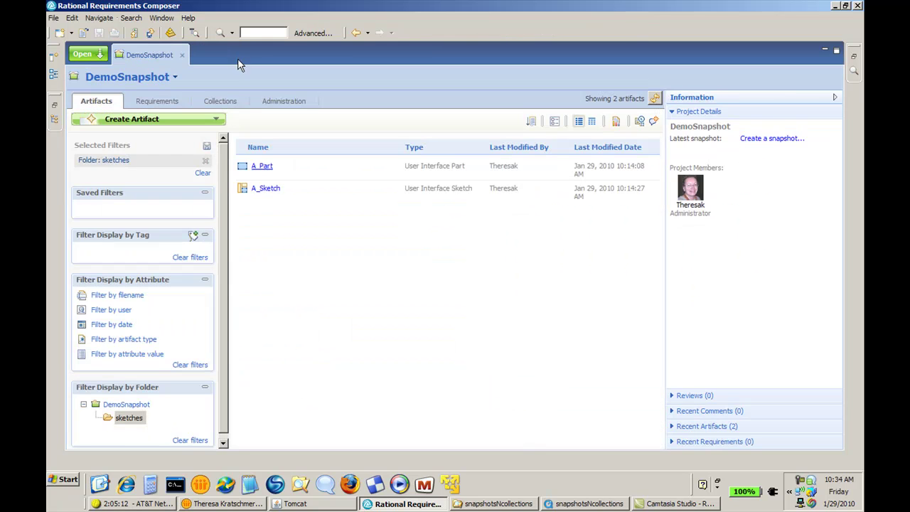
click(265, 188)
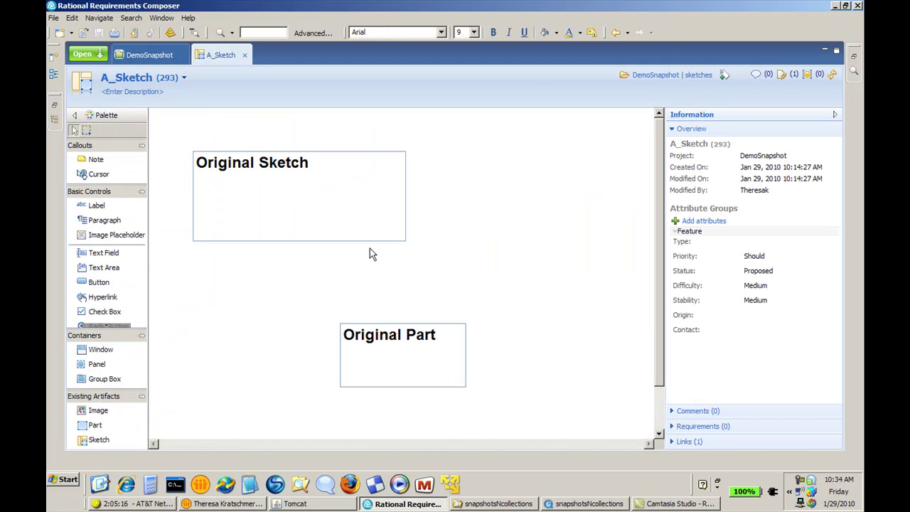
Replace the default date-based snapshot name with 'First Snapshot' and create the snapshot
click(248, 57)
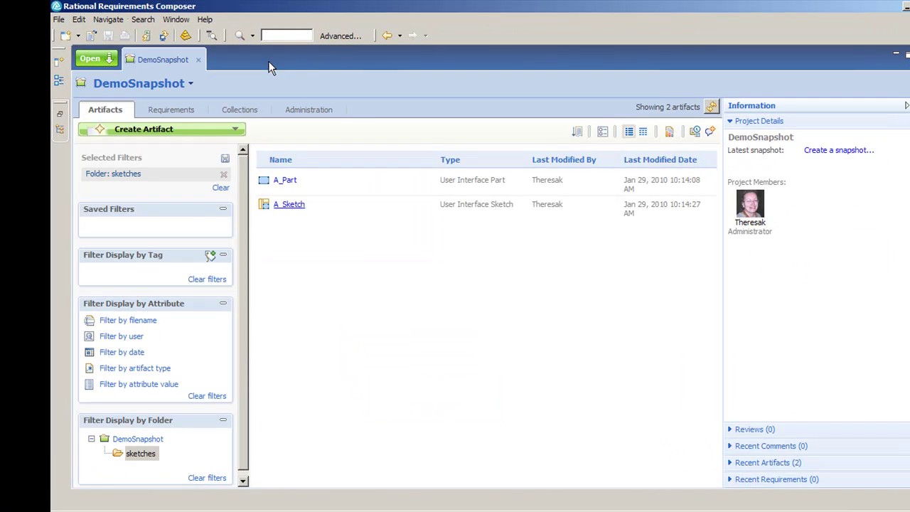
click(775, 139)
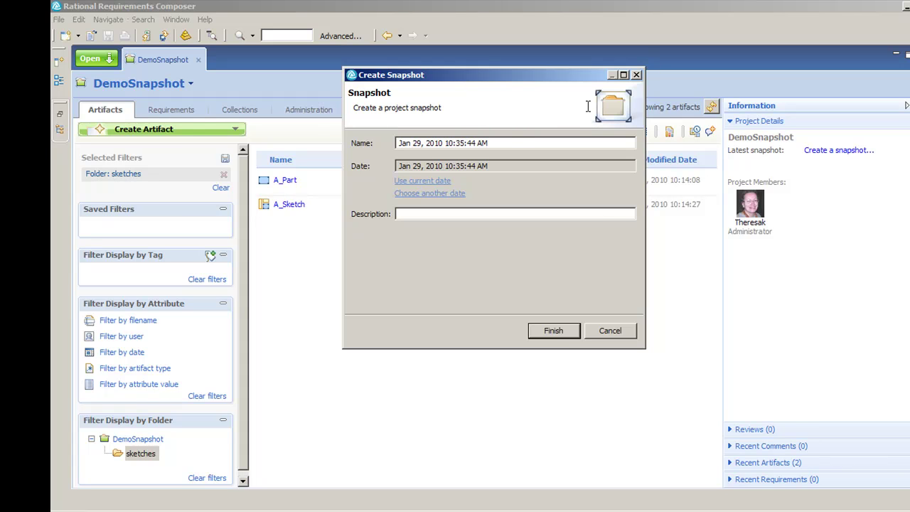
drag(502, 143, 378, 134)
key(BackSpace)
text(First Snapshot)
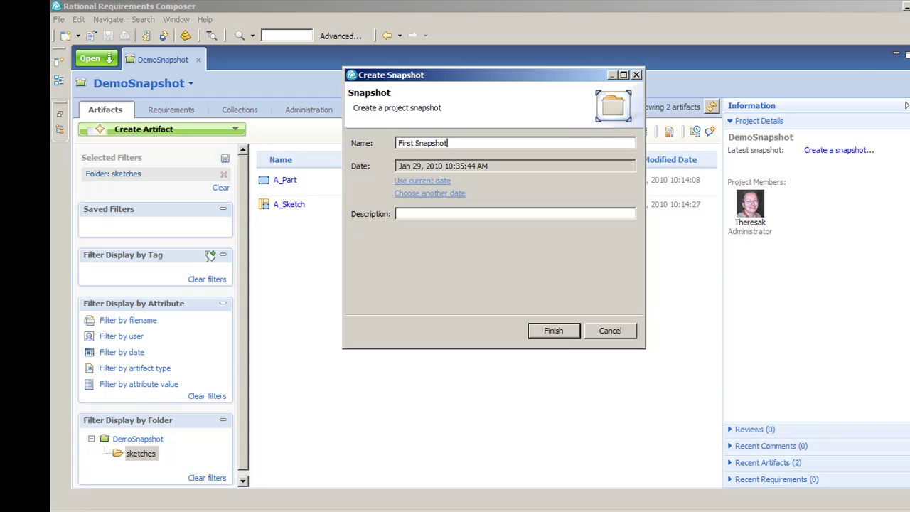
click(562, 333)
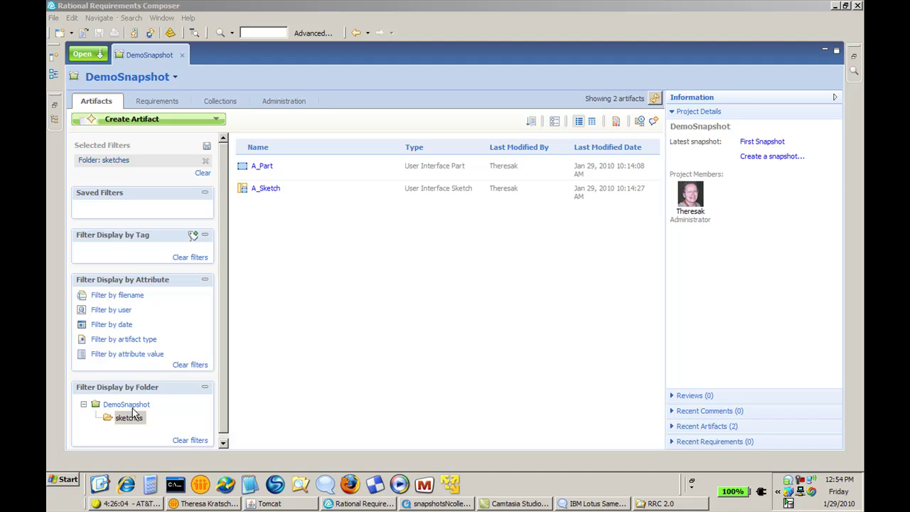
Create a new folder named 'Requirements' under the DemoSnapshot root folder
click(131, 407)
right_click(131, 411)
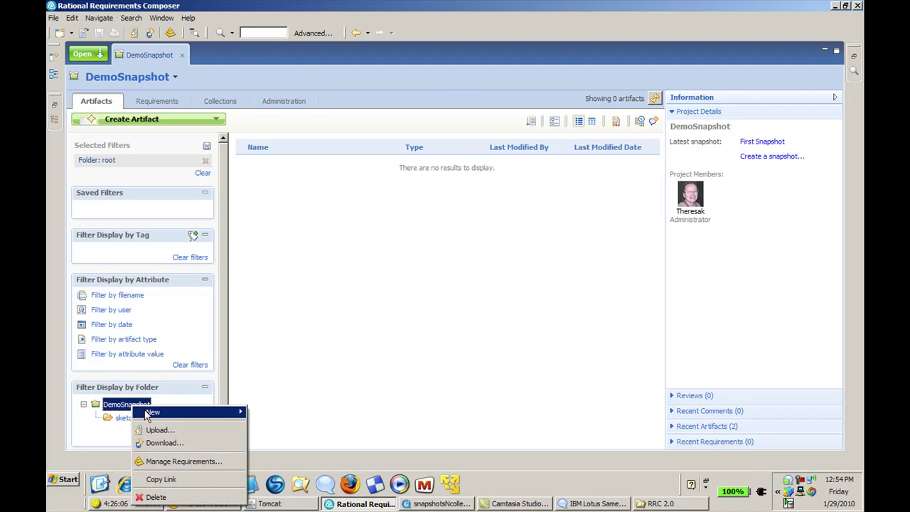
mouse_move(231, 413)
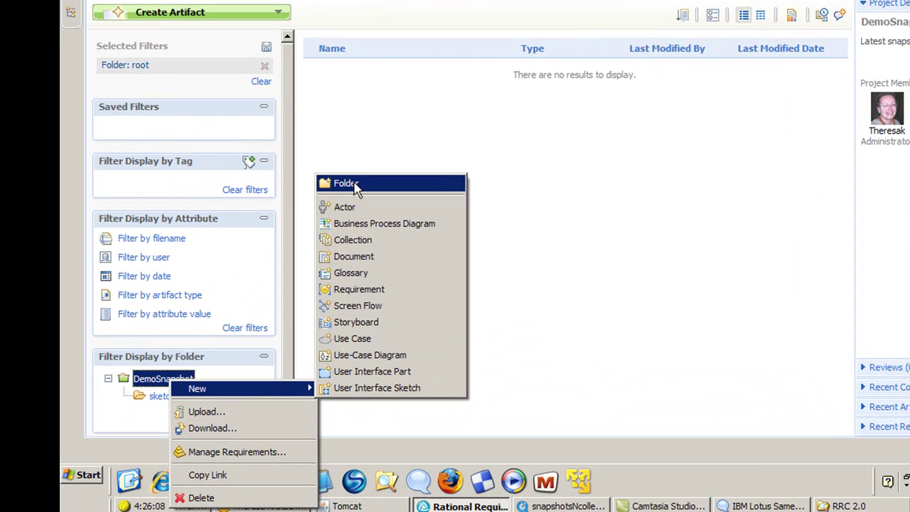
click(340, 186)
text(Requirements)
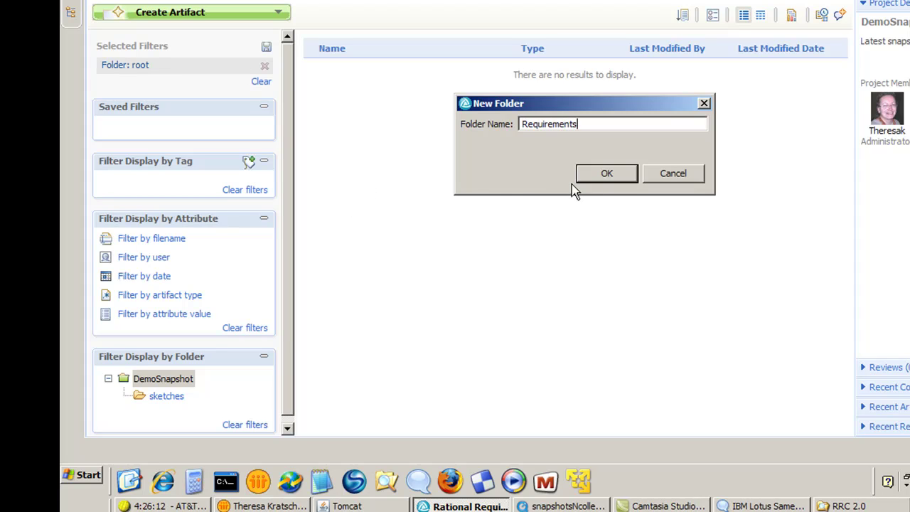
click(603, 176)
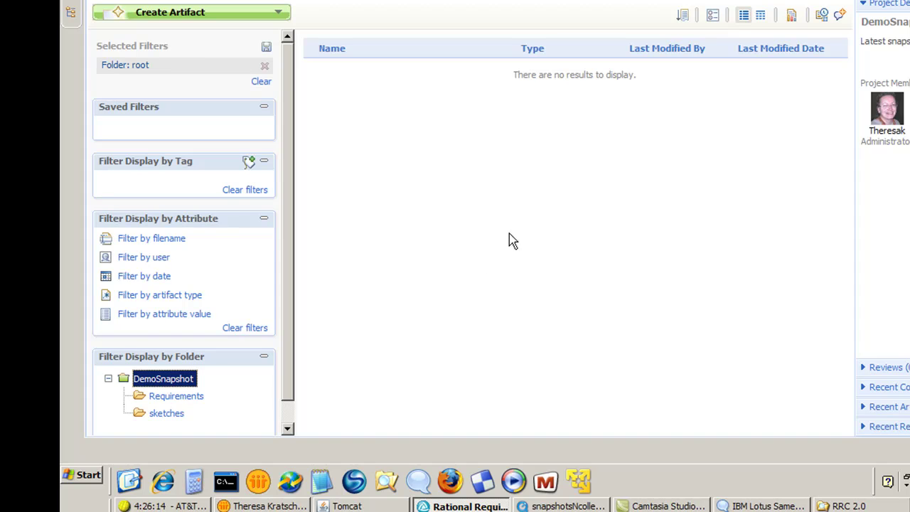
Create a new requirement named 'My Requirements' inside the Requirements folder
click(176, 396)
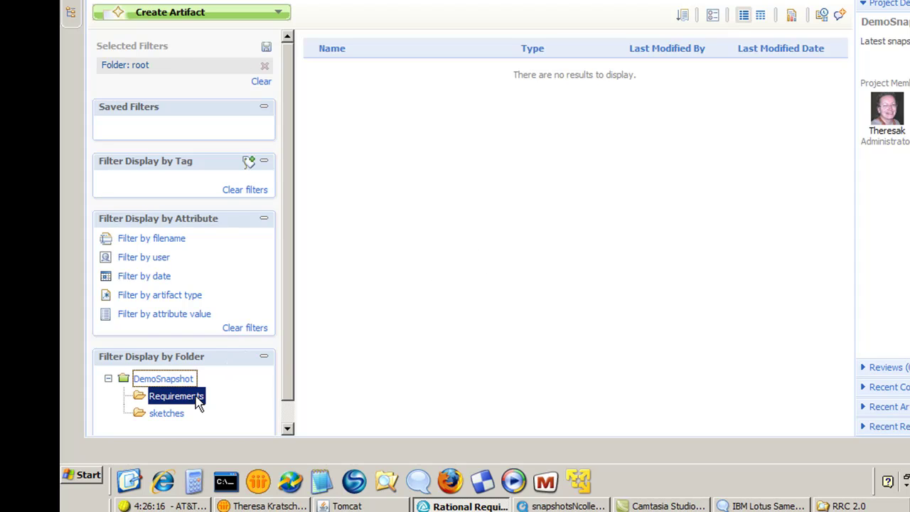
right_click(199, 402)
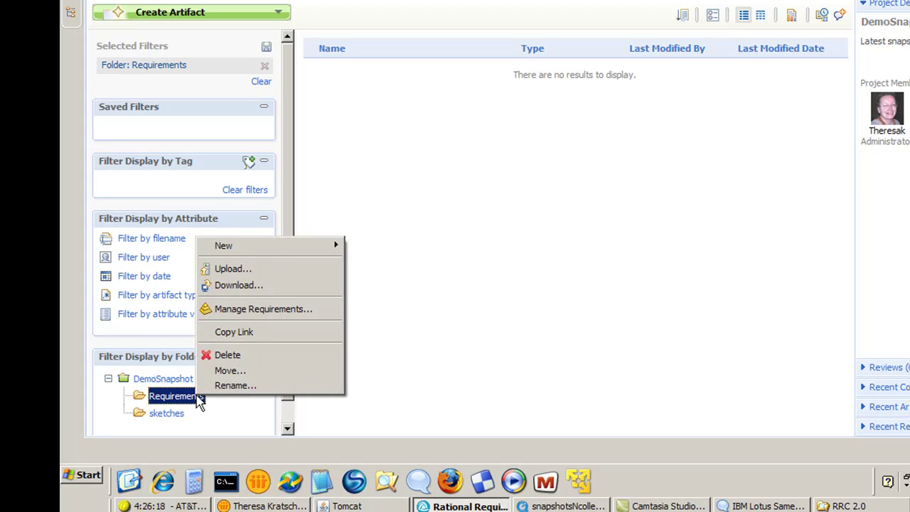
mouse_move(276, 248)
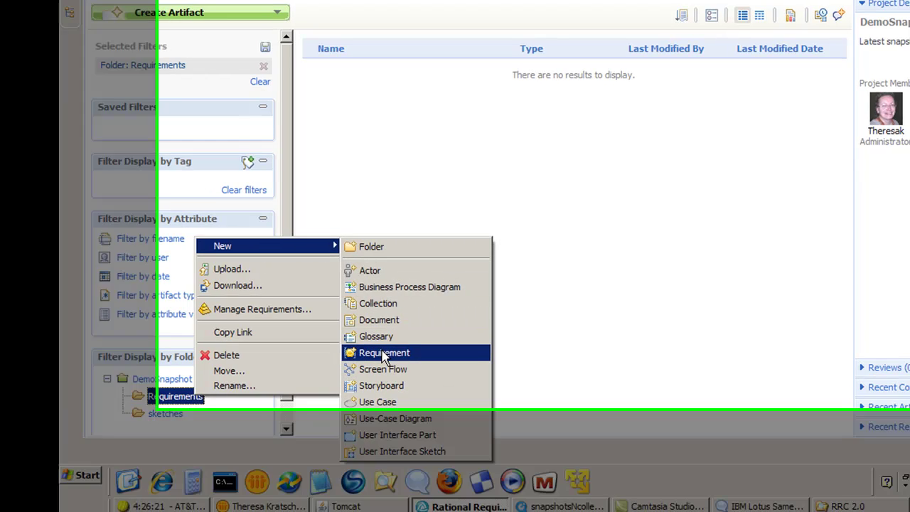
click(385, 352)
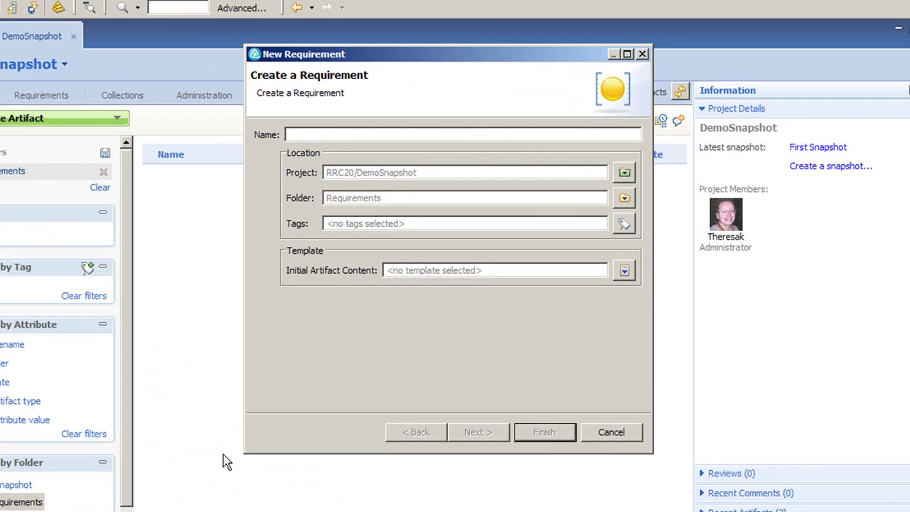
text(My Requiremen)
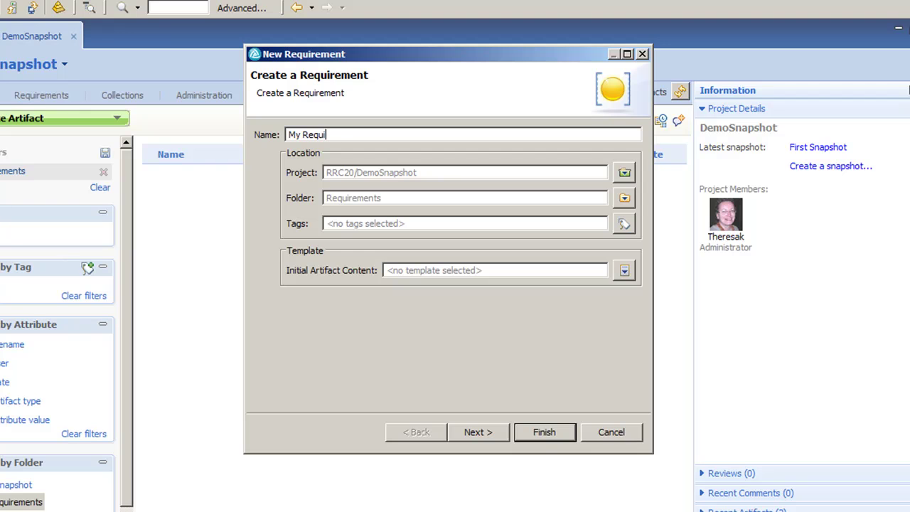
text(ts)
click(481, 436)
click(545, 434)
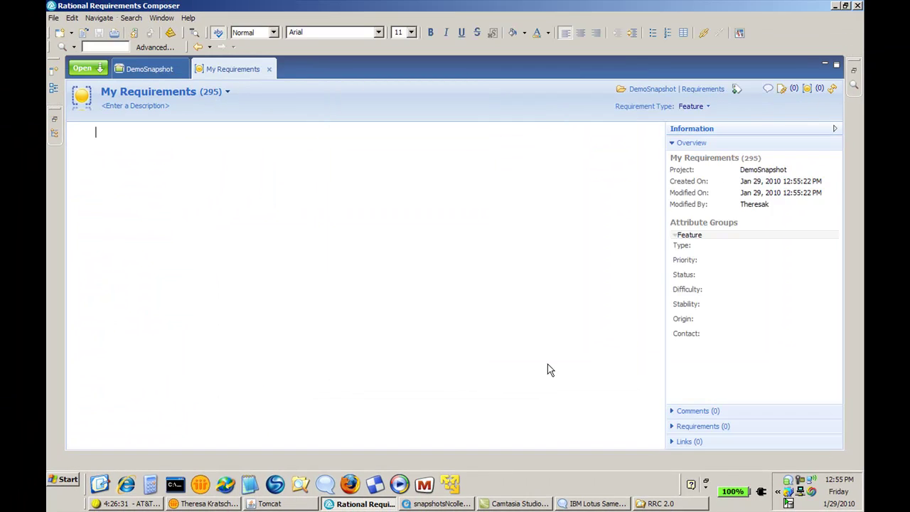
Embed A_Sketch into the My Requirements content, then close and save the artifact
click(57, 134)
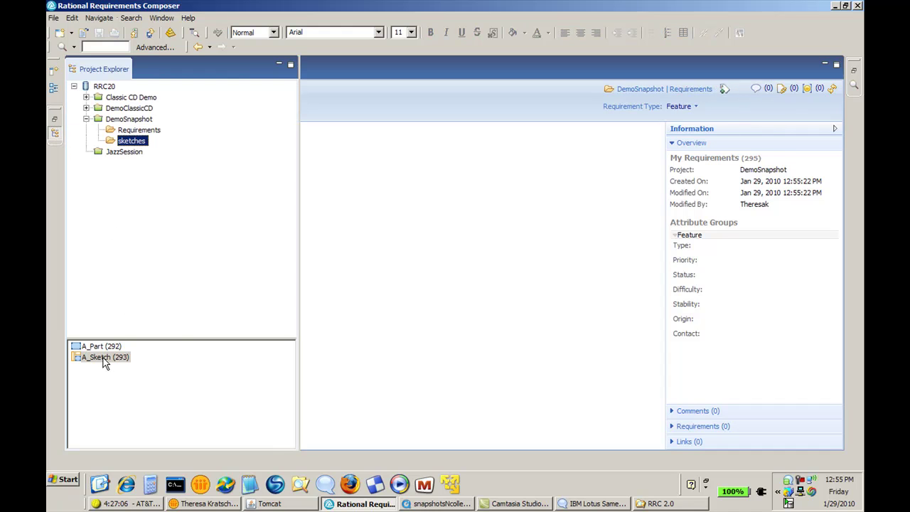
drag(105, 361, 330, 244)
drag(385, 187, 386, 188)
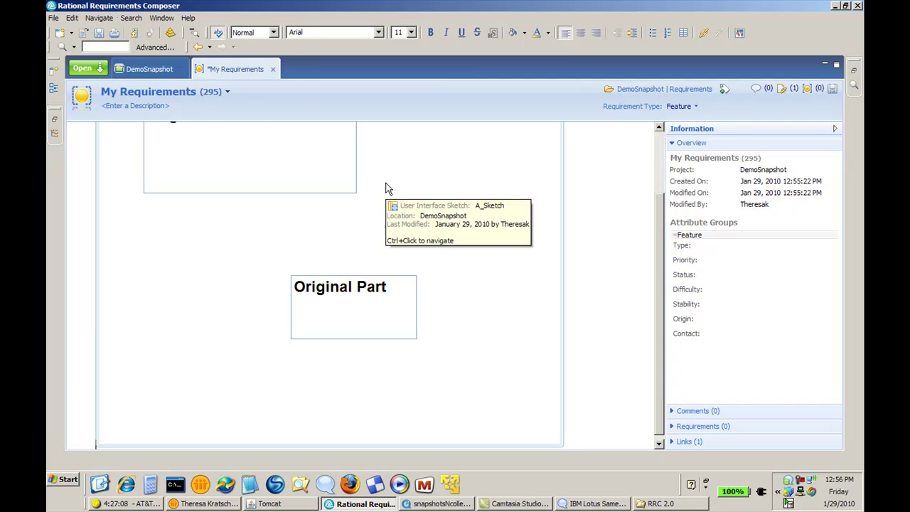
scroll(430, 276, up, 3)
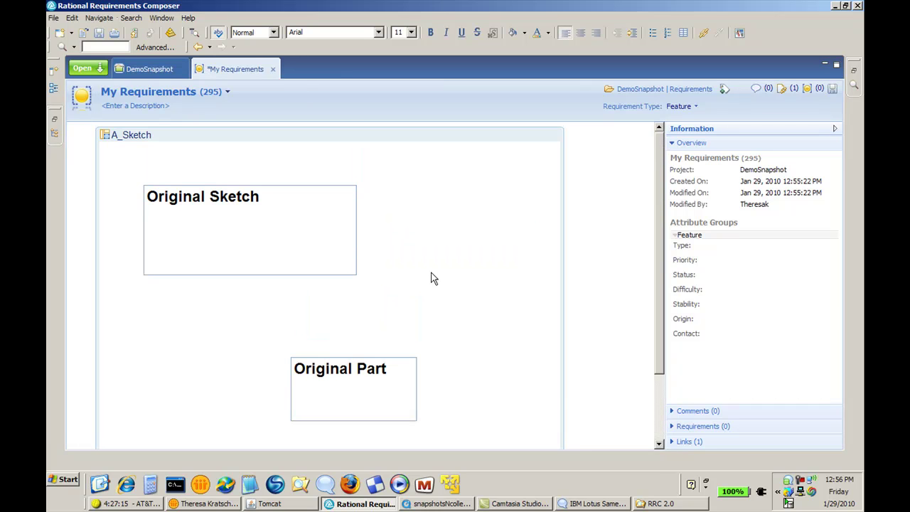
click(273, 69)
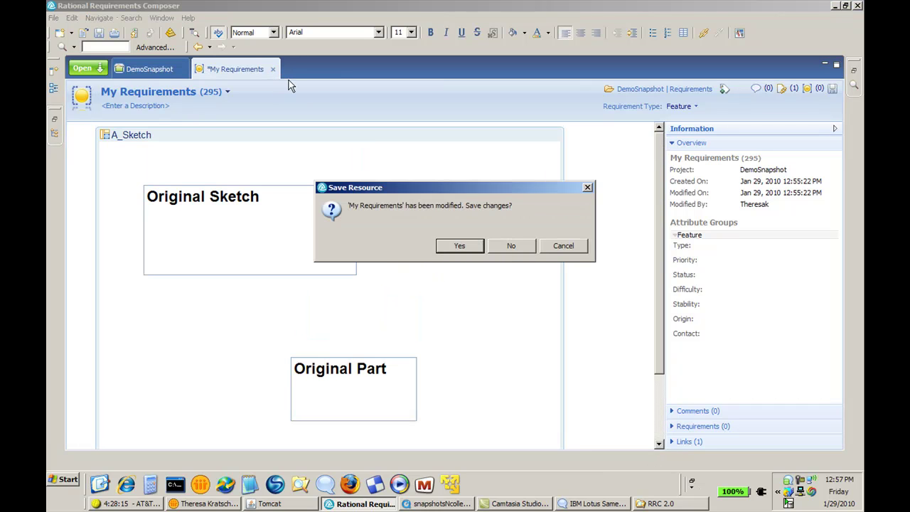
Save My Requirements, take a project snapshot named 'Second Snapshot - After requirements', and view the collections list
click(459, 246)
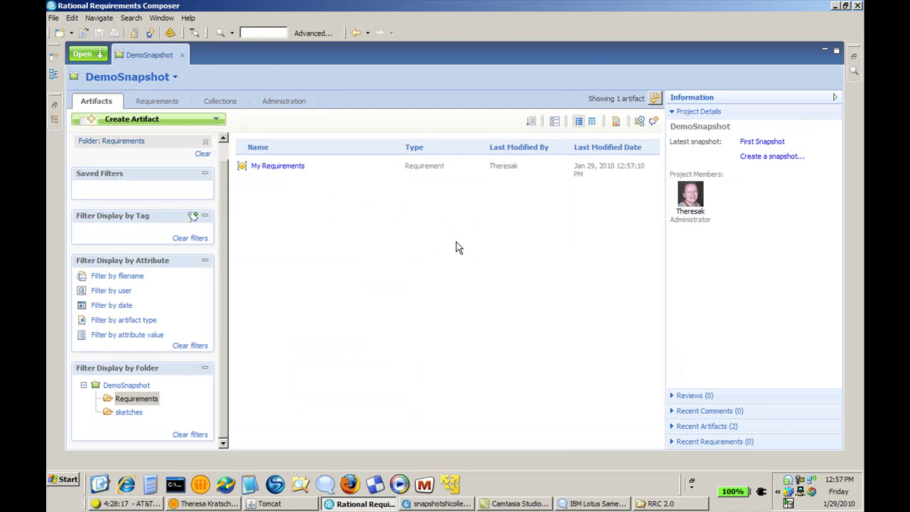
click(750, 158)
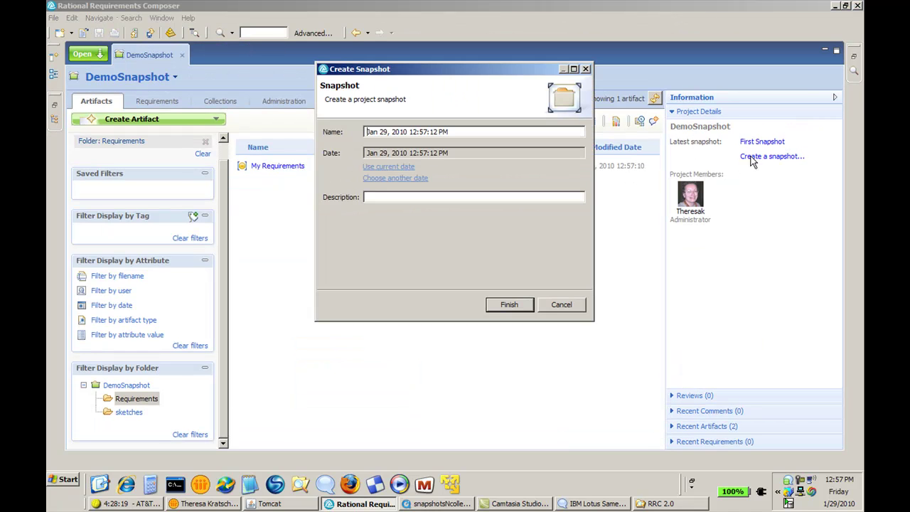
triple_click(519, 131)
text(Second )
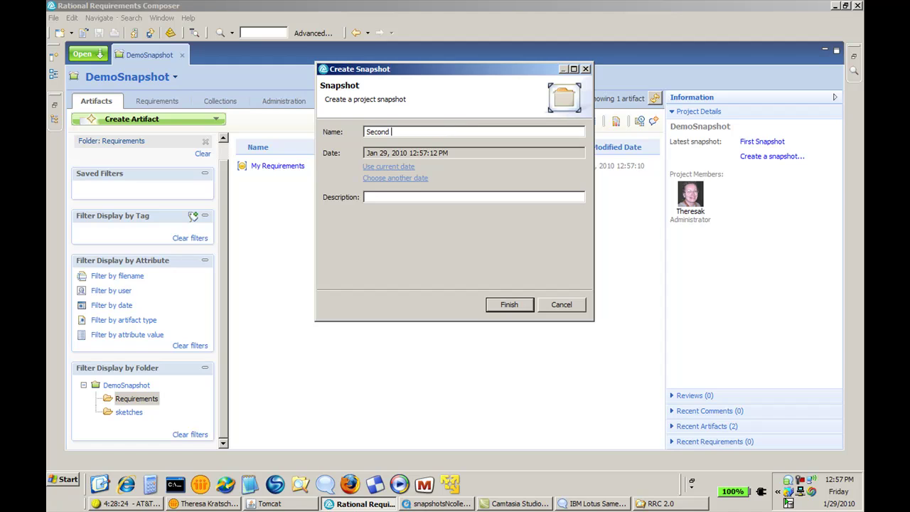
text(Snapshot - After requirements)
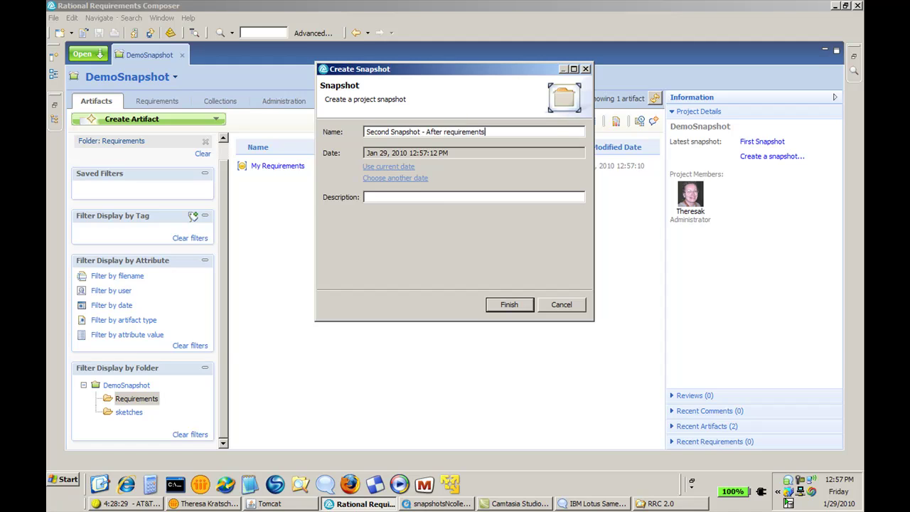
click(511, 306)
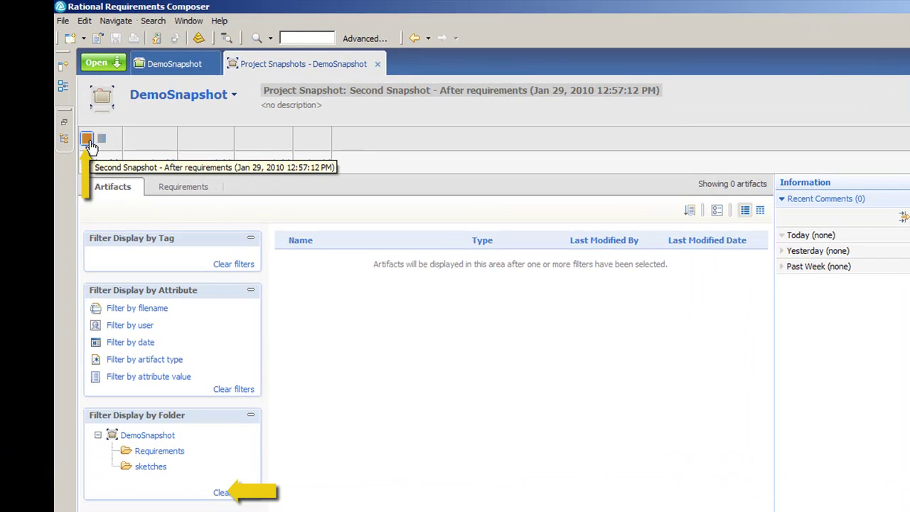
click(98, 143)
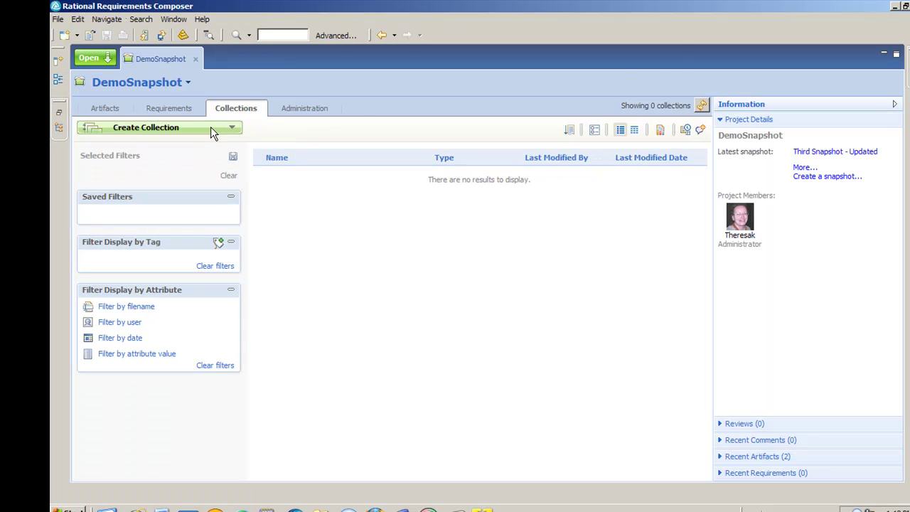
Create a collection named 'My collection' that keeps live artifact versions
click(210, 126)
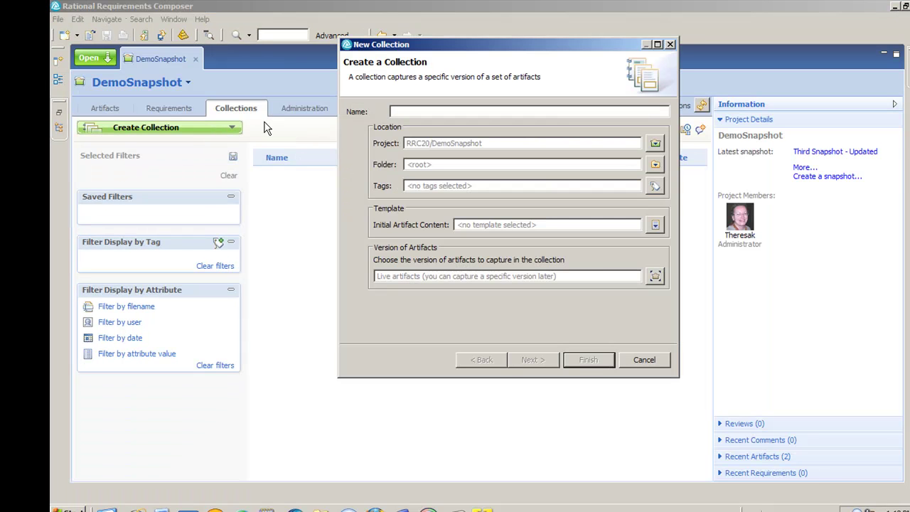
text(My collection)
click(654, 277)
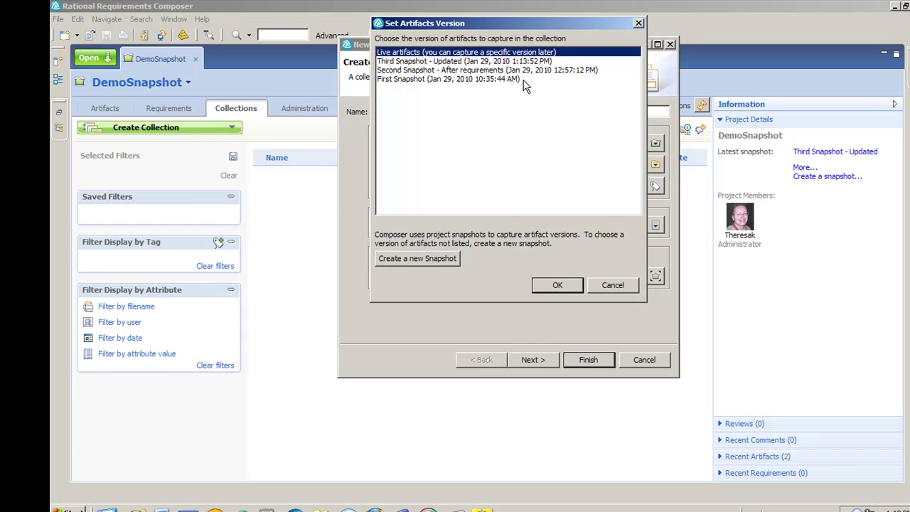
click(610, 282)
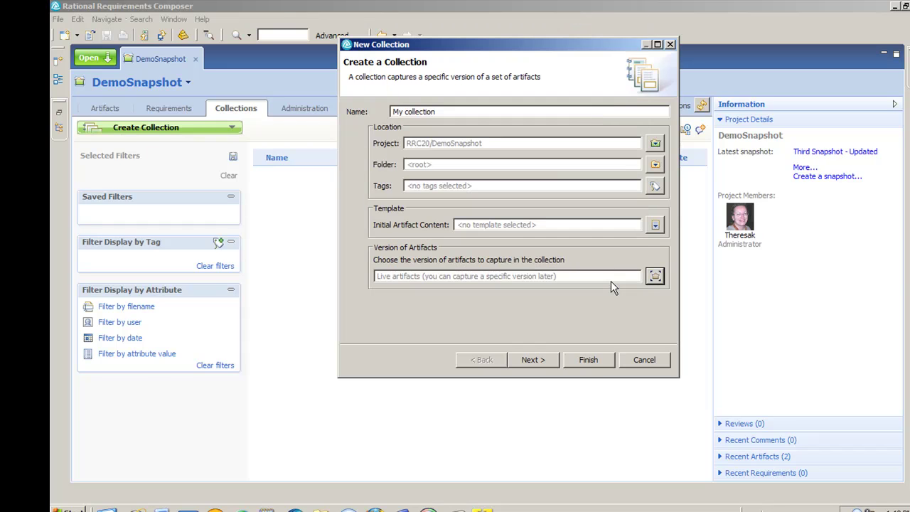
click(540, 359)
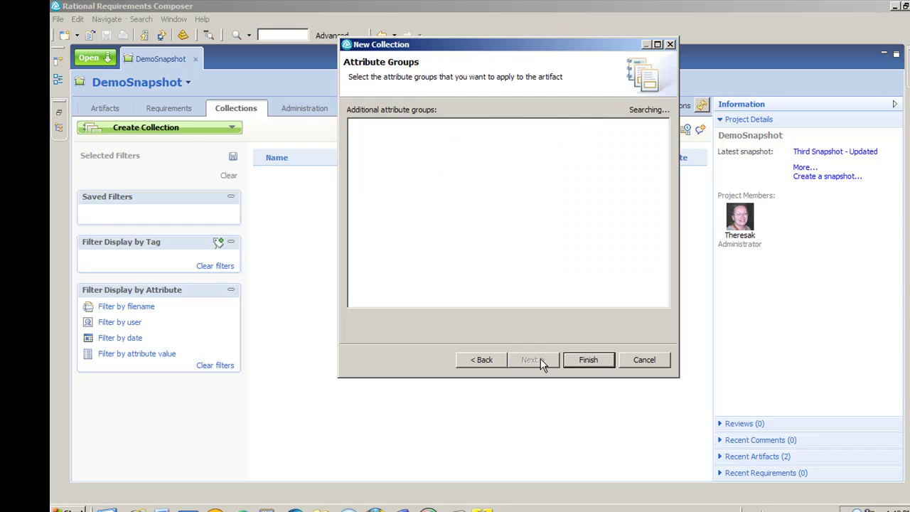
click(586, 360)
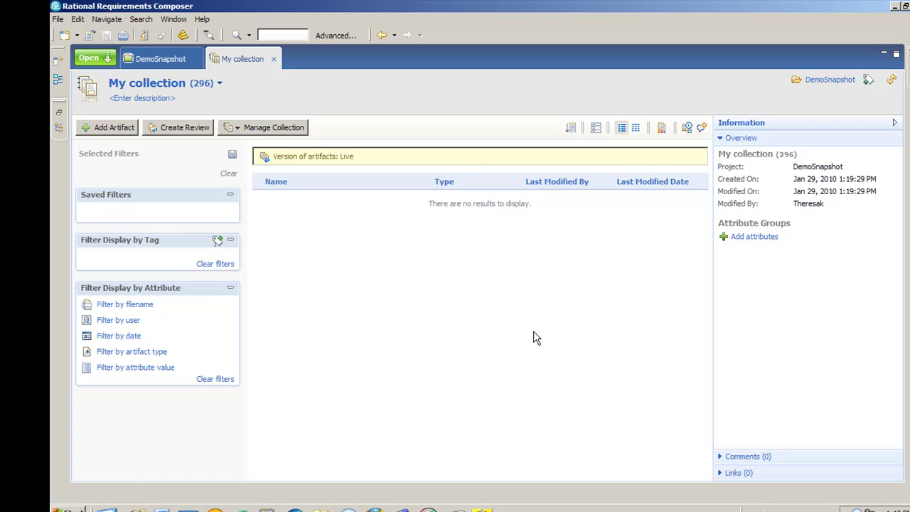
Add My Requirements, Updated_Part and Updated_Sketch to My collection
click(115, 128)
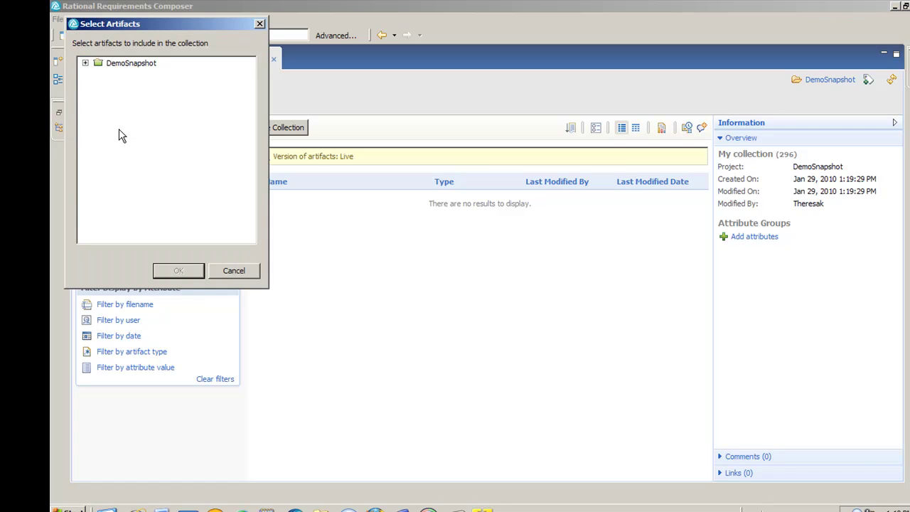
click(85, 64)
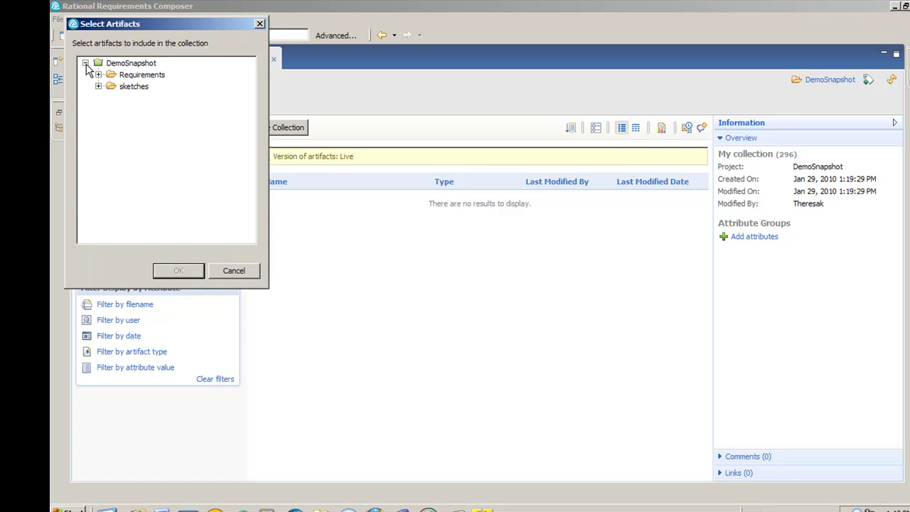
click(98, 75)
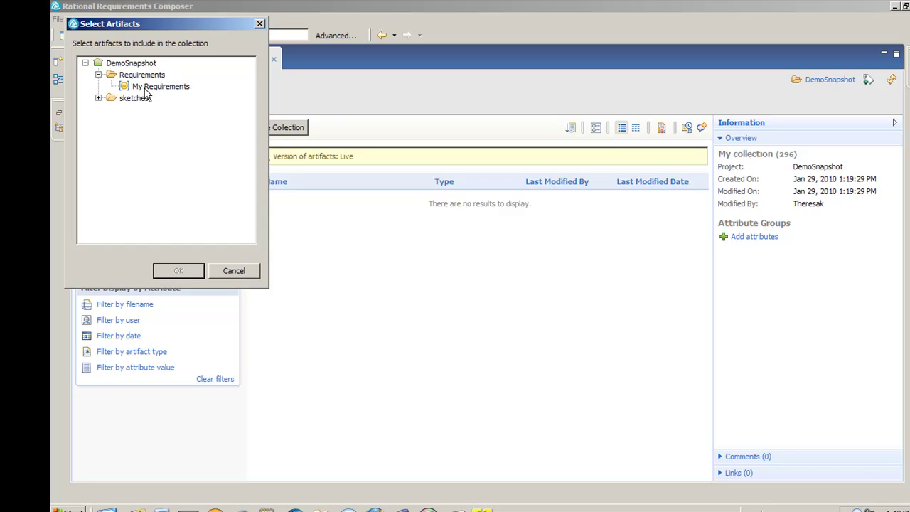
click(145, 88)
click(98, 98)
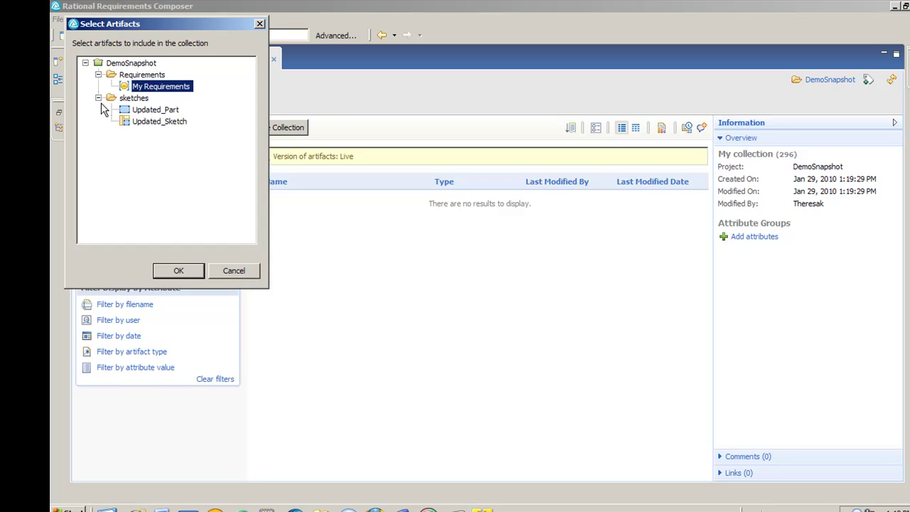
ctrl+click(151, 111)
ctrl+click(153, 122)
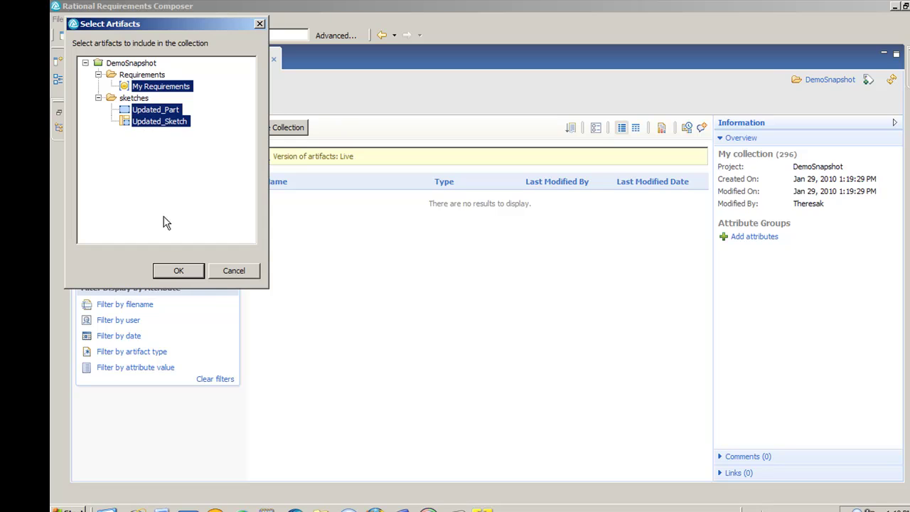
click(178, 270)
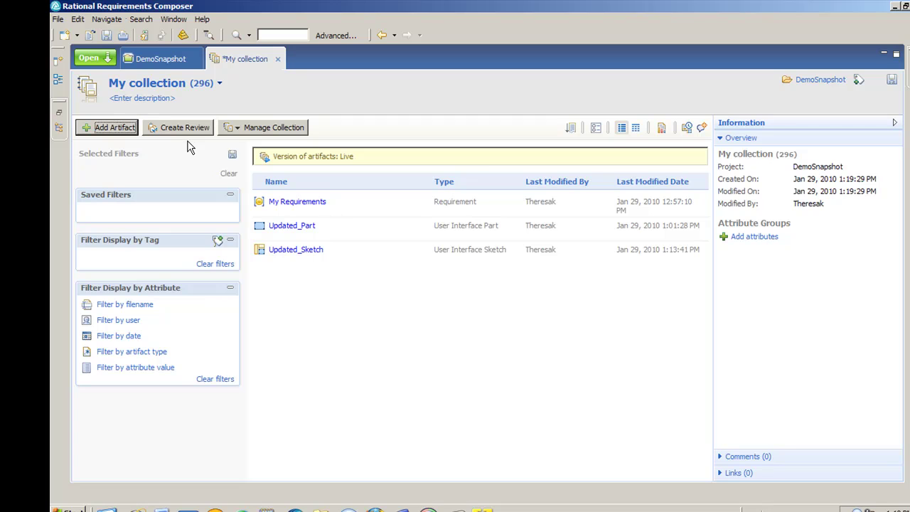
Open the Release20 First Iteration collection from the Classic CD Demo artifacts list
click(241, 135)
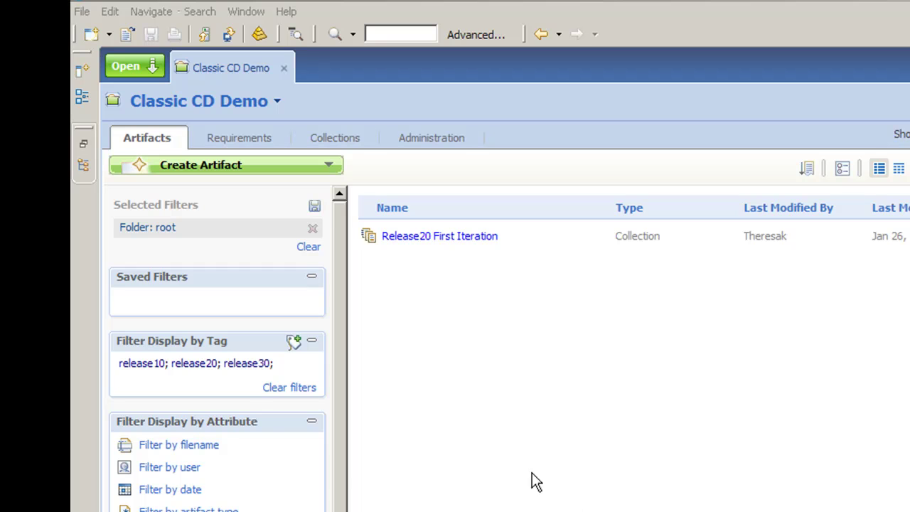
click(430, 236)
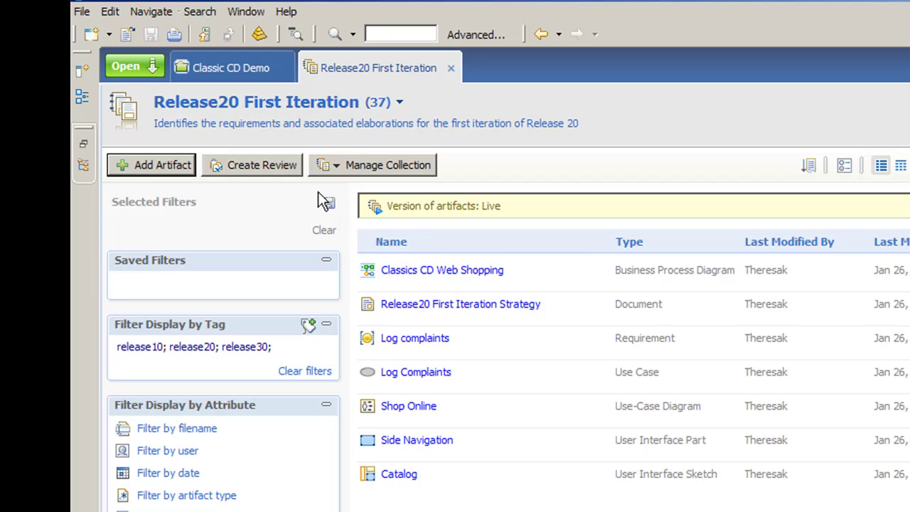
Create a formal review named 'Rev2.0Classic Demo' for the Release20 First Iteration artifacts
click(268, 164)
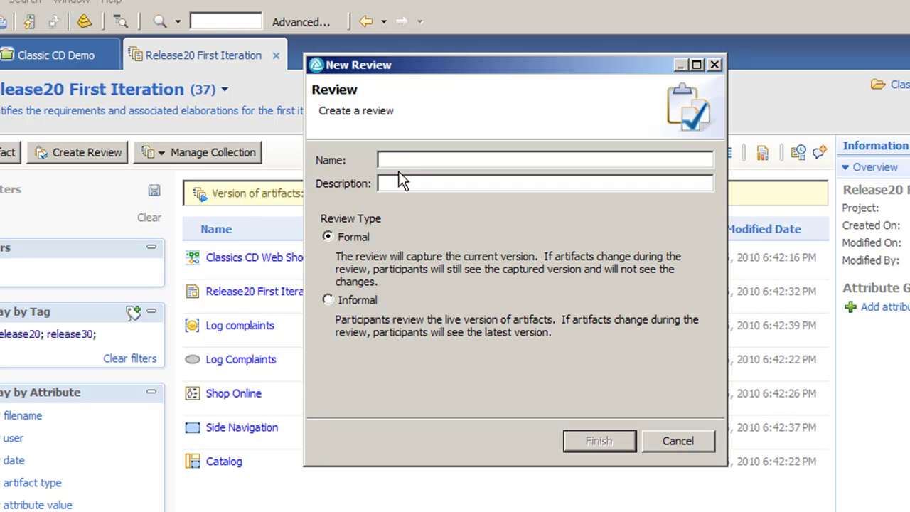
text(Rev2.0Classic Demo)
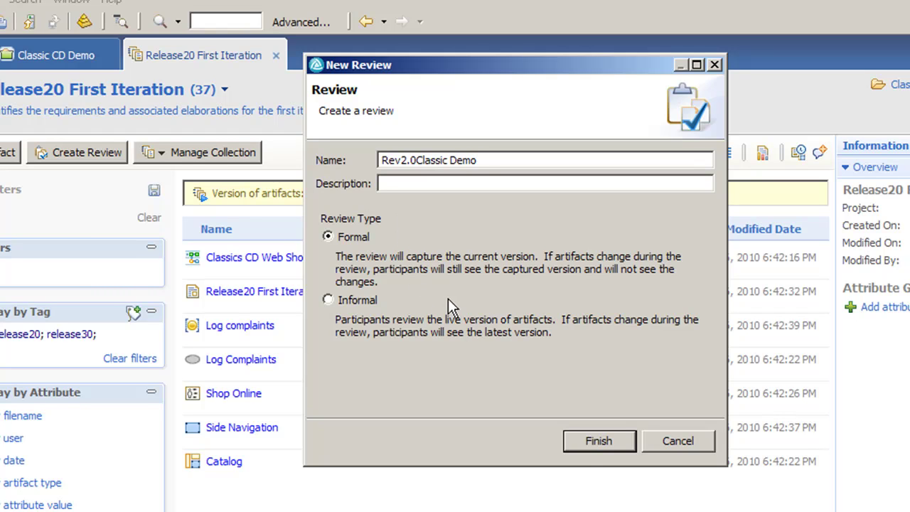
click(585, 442)
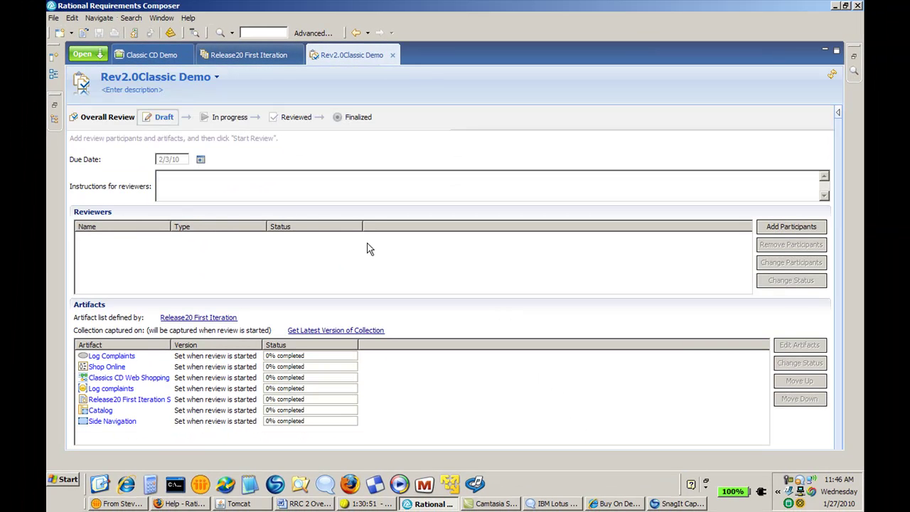
Add instructions 'Please review all artifacts for accuracy', add a reviewer, and start Rev2.0Classic Demo
click(215, 183)
text(Ple)
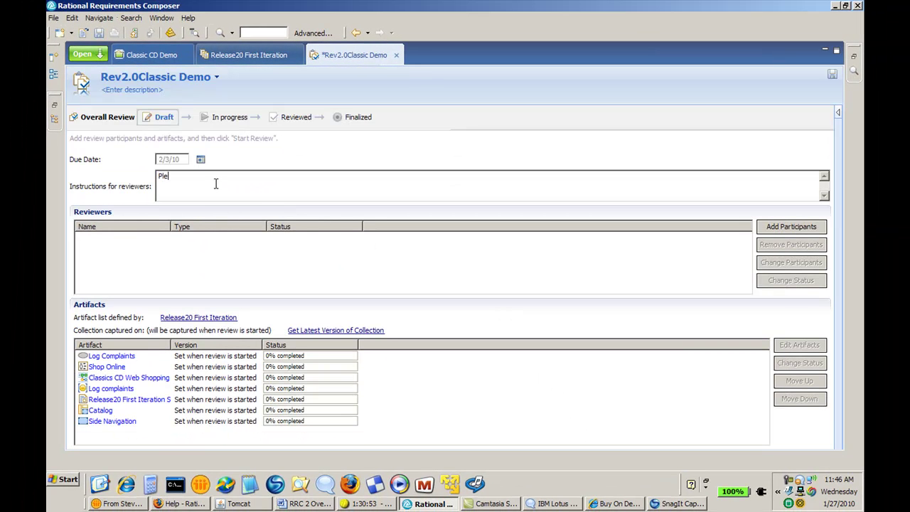
text(ase review all artifacts for accuracy)
click(774, 229)
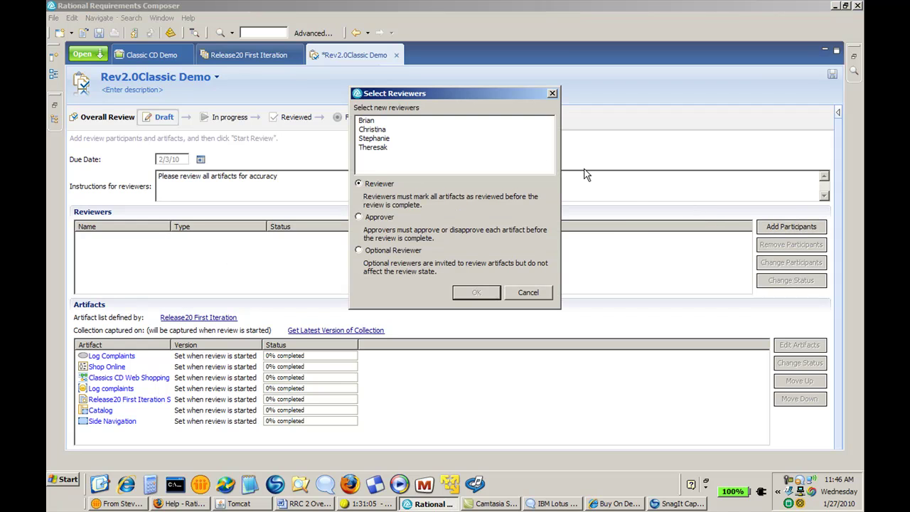
click(372, 121)
click(459, 292)
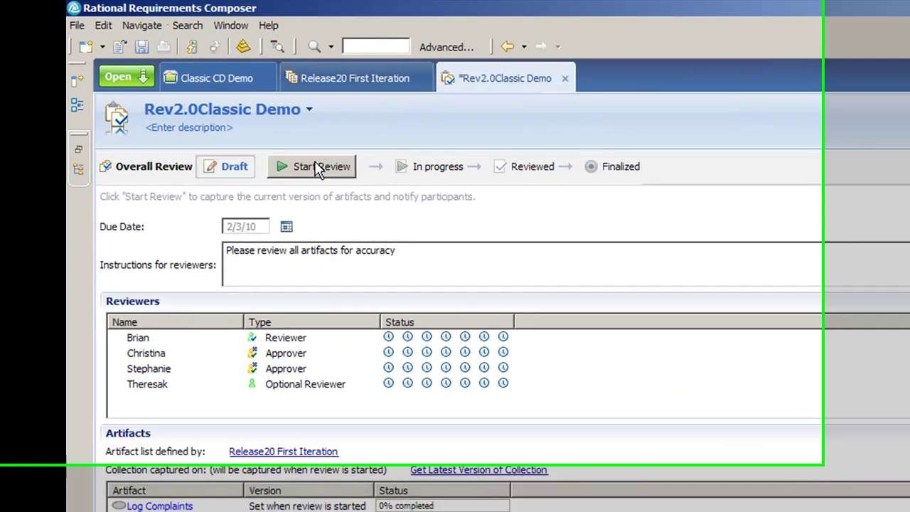
click(317, 170)
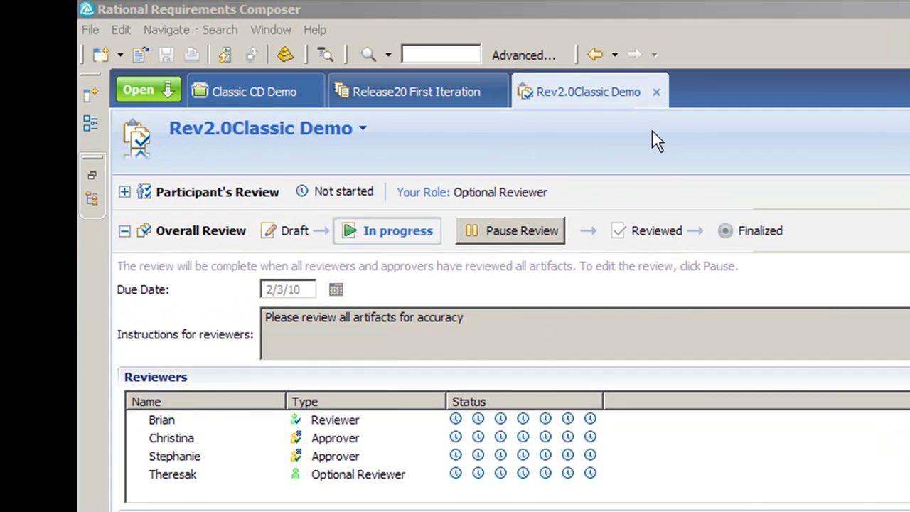
Close the review and collection tabs, then open Log Complaints from the Rev2.0Classic Demo review
click(655, 92)
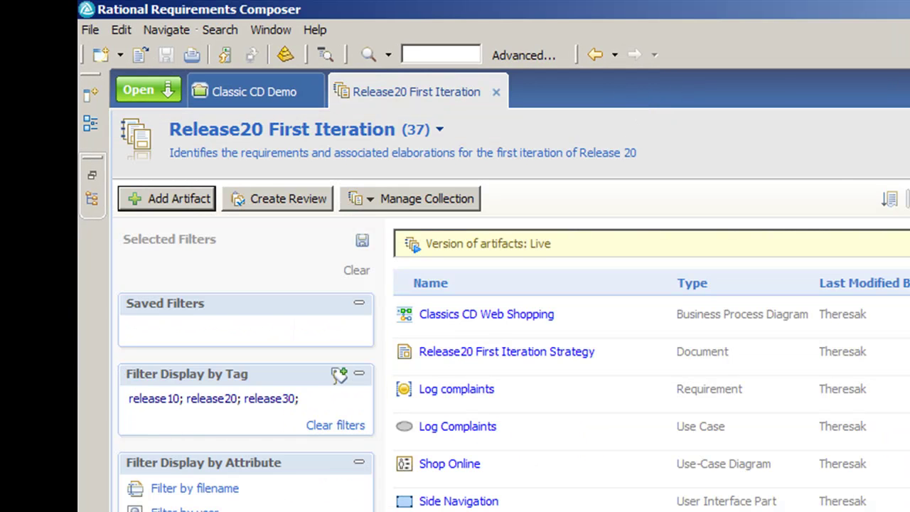
click(495, 91)
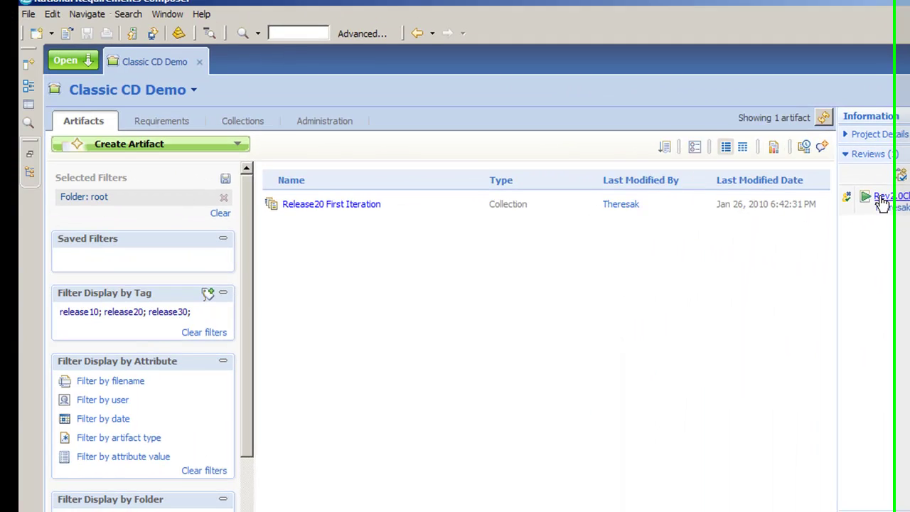
click(538, 128)
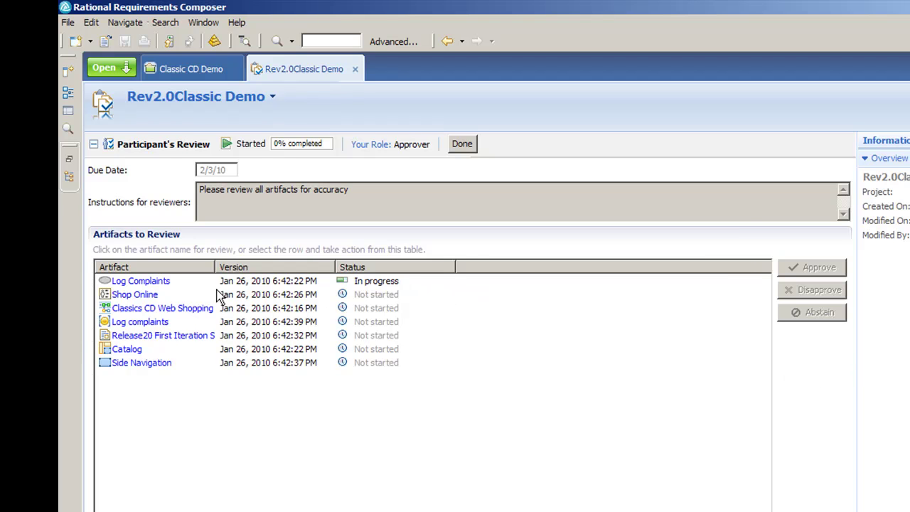
click(160, 284)
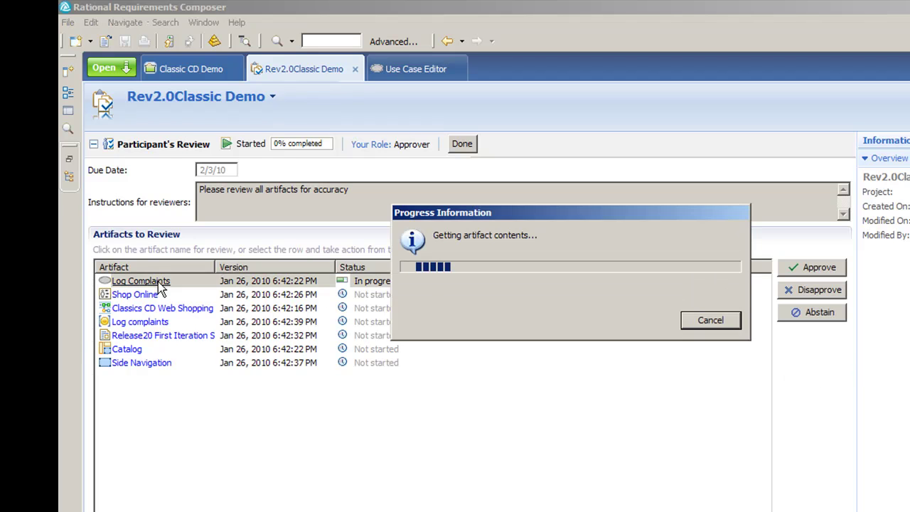
scroll(161, 287, down, 2)
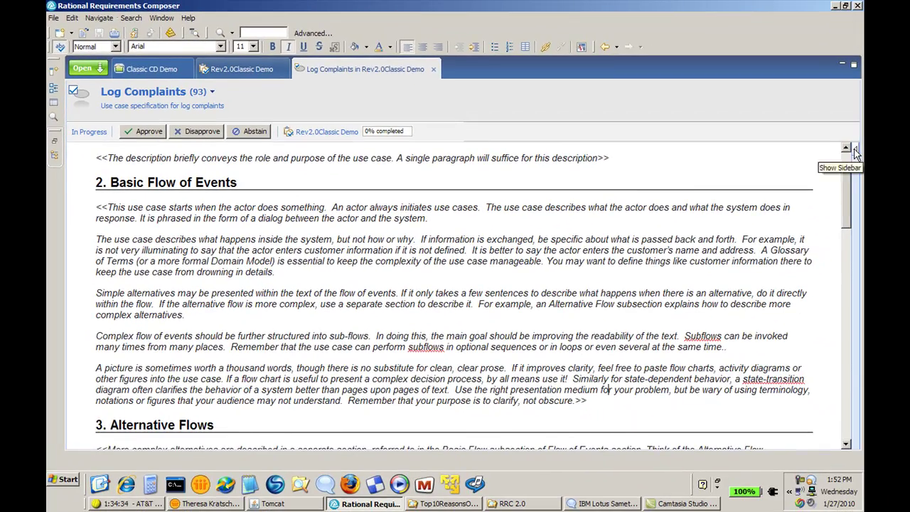
Comment 'need more detail' at High priority on the Basic Flow paragraph, asking for more detail
click(853, 149)
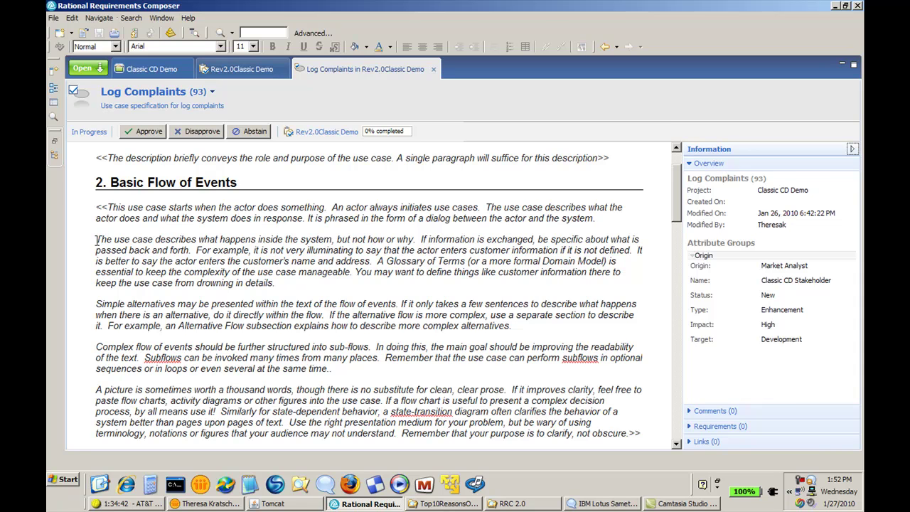
drag(96, 240, 289, 285)
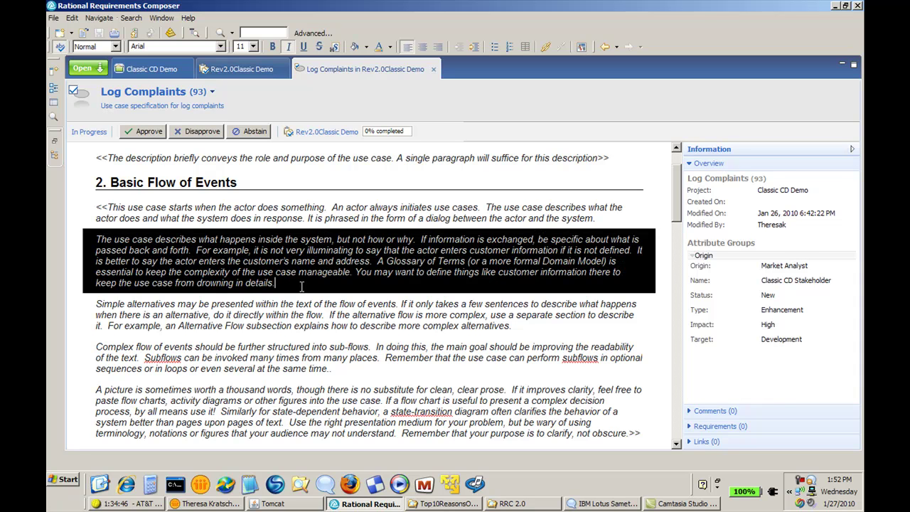
right_click(363, 253)
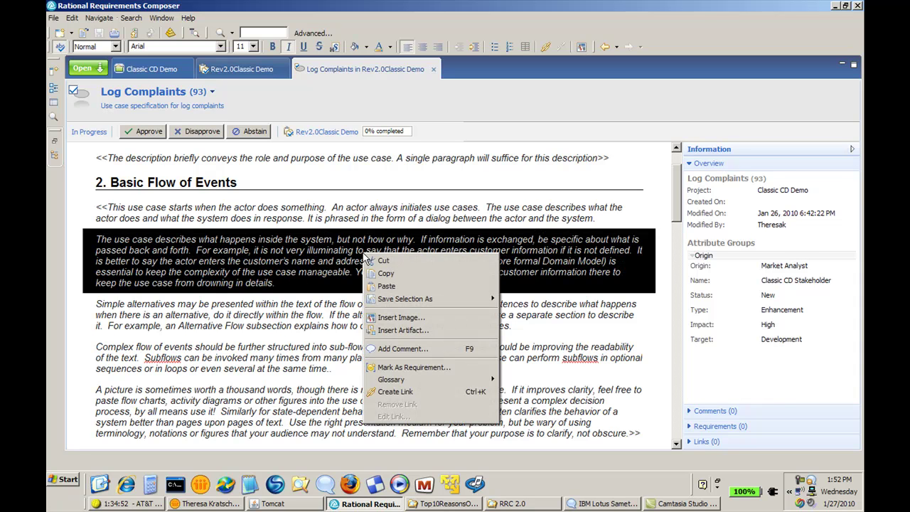
click(412, 348)
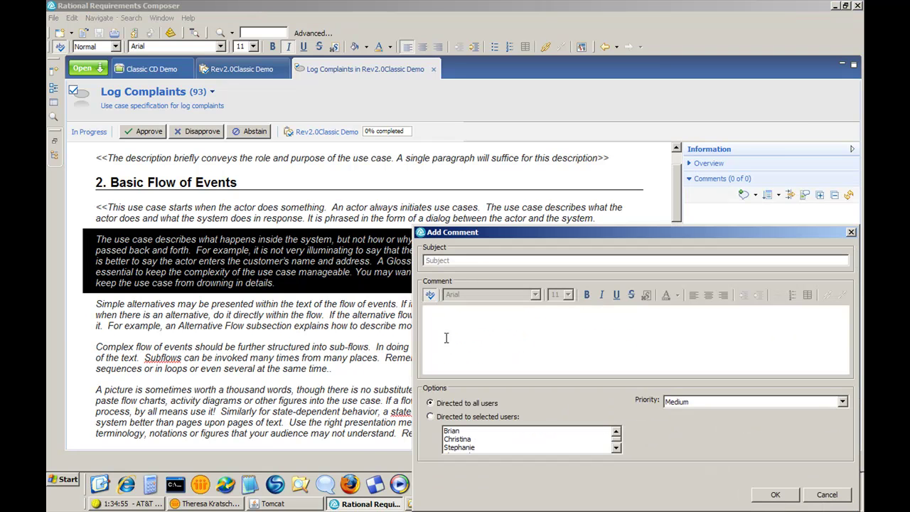
text(need more detail)
click(454, 321)
text(I thi)
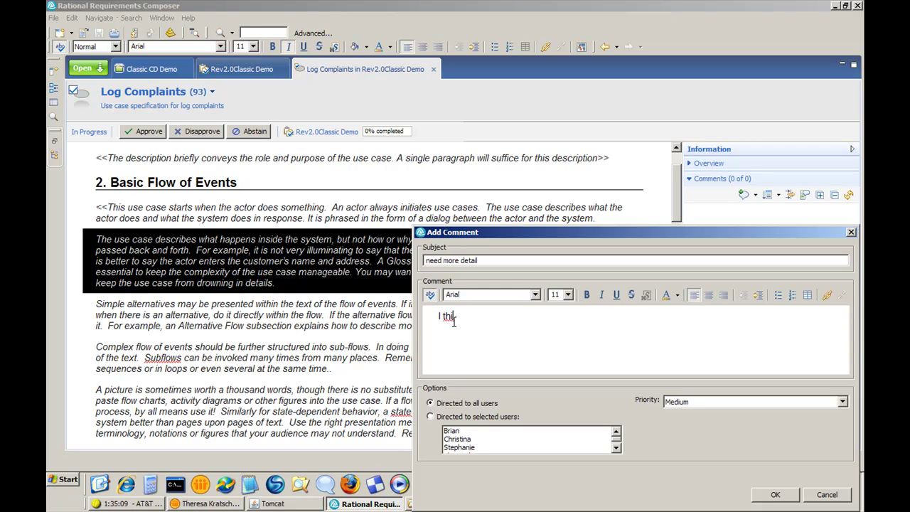
text(nk there is not enough detail here. )
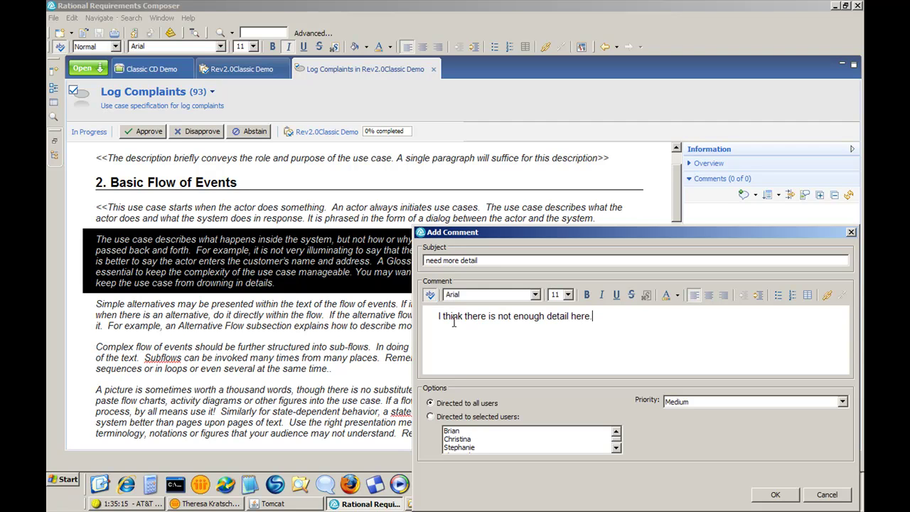
text(Would like to see more.)
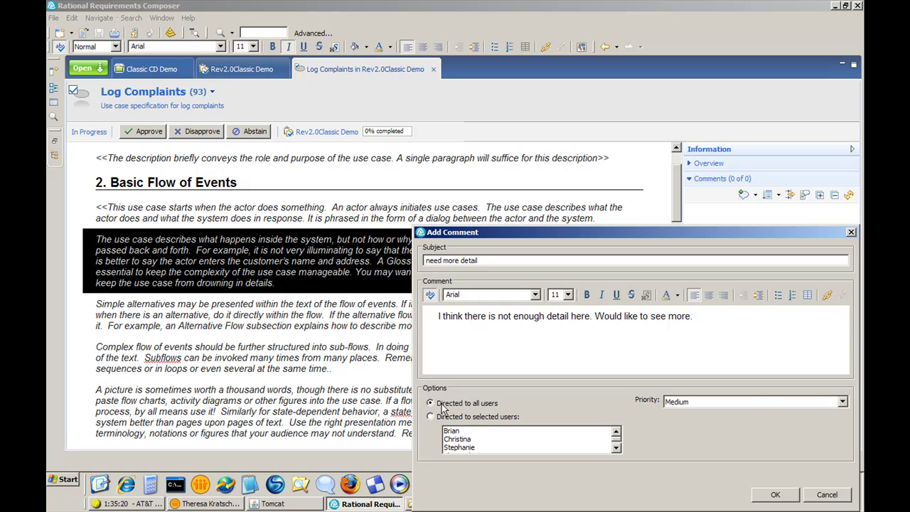
click(841, 403)
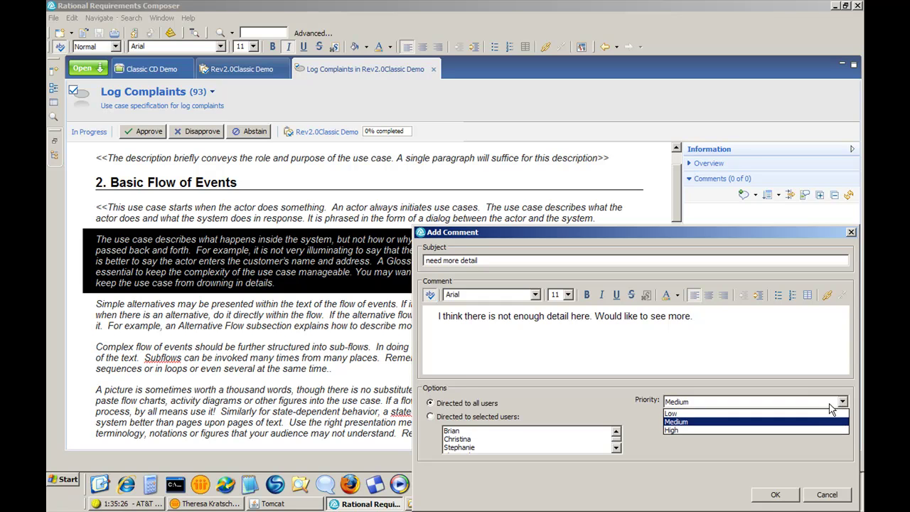
click(782, 431)
click(777, 495)
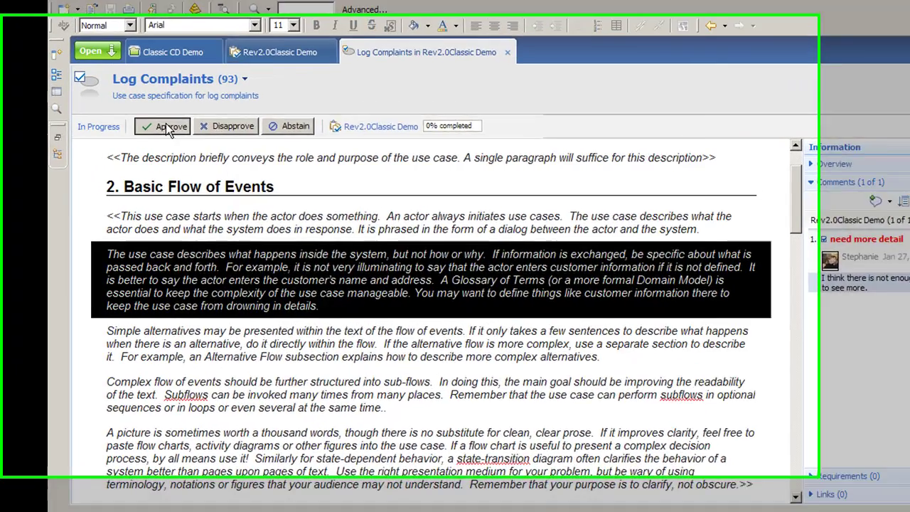
Approve Log Complaints with the comment 'Although we need more detail. I basically approve this.'
click(168, 128)
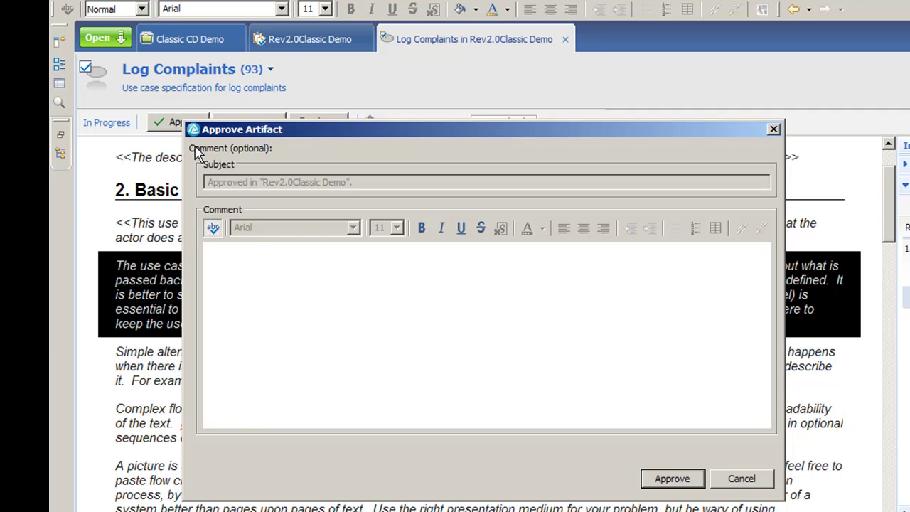
click(268, 263)
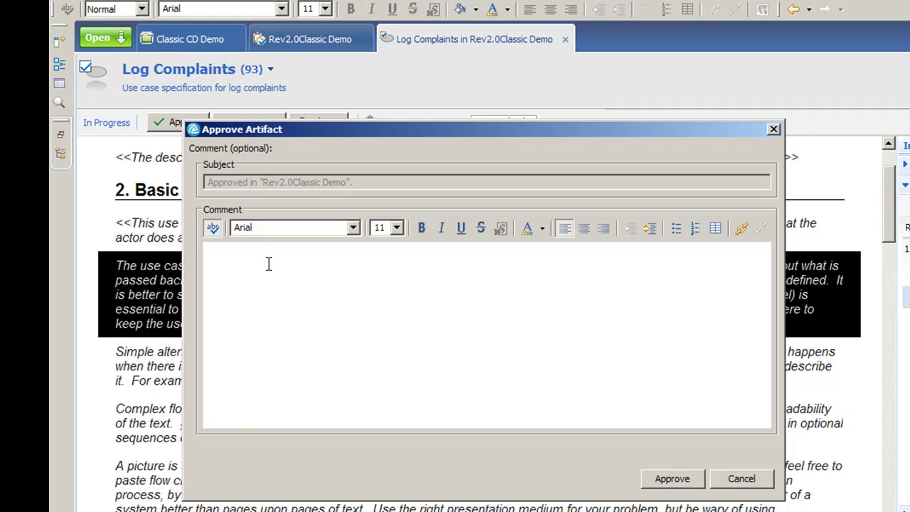
text(Although we need more deta)
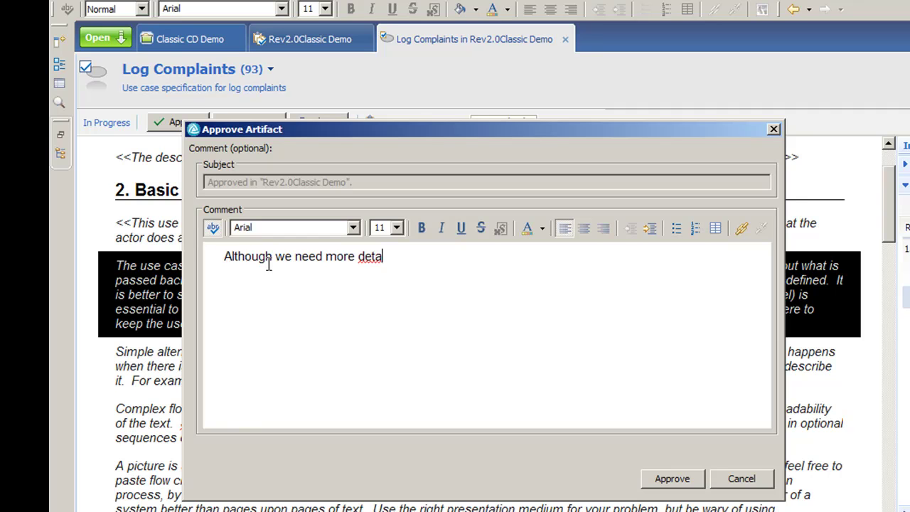
text(il. I basically approve this.)
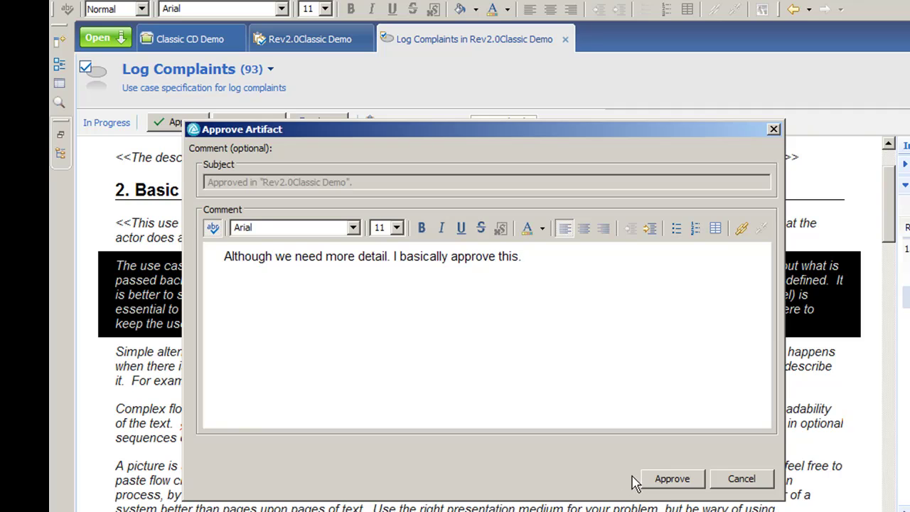
click(661, 480)
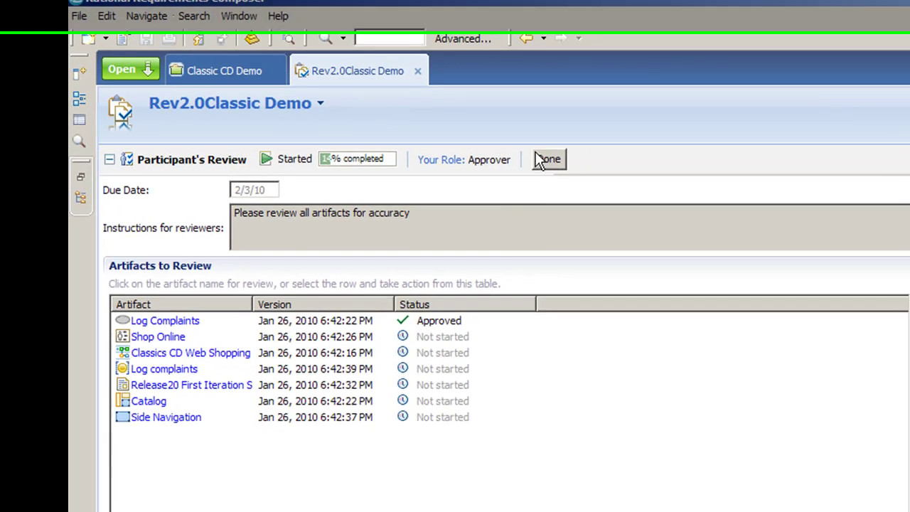
Mark the participant's review as Done and close the Rev2.0Classic Demo tab
click(622, 192)
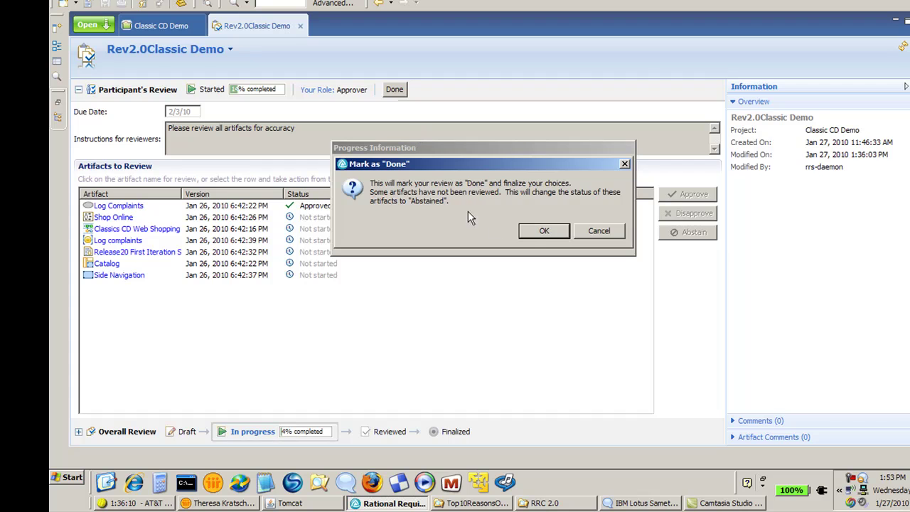
click(530, 229)
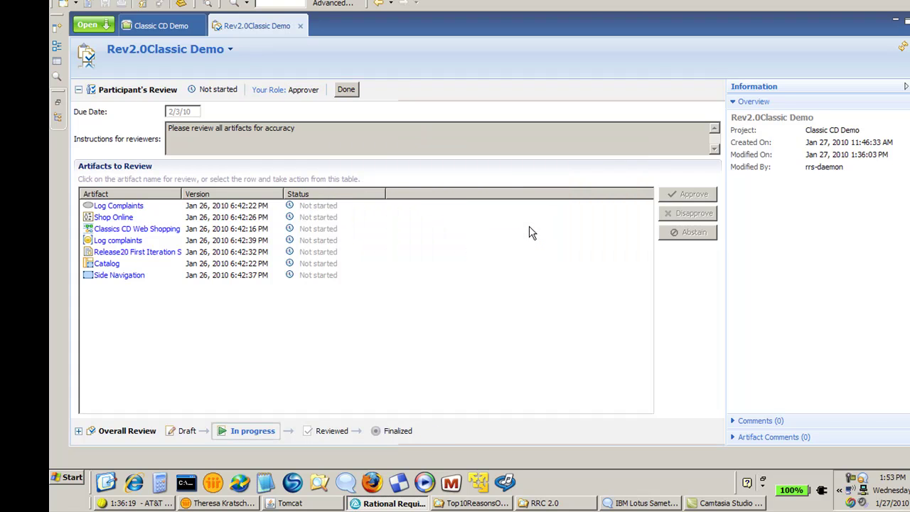
click(300, 26)
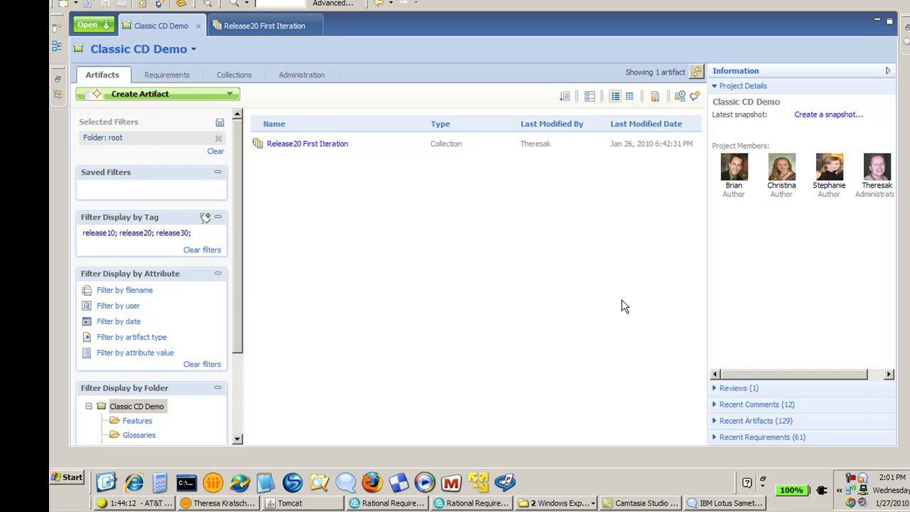
Check Rev2.0Classic Demo's progress under Reviews, then expand the project's Recent Comments
click(715, 388)
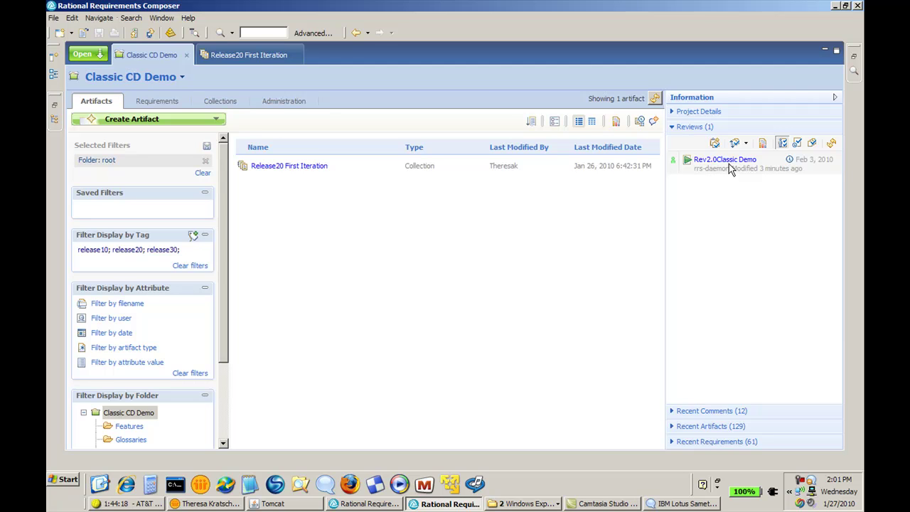
click(728, 164)
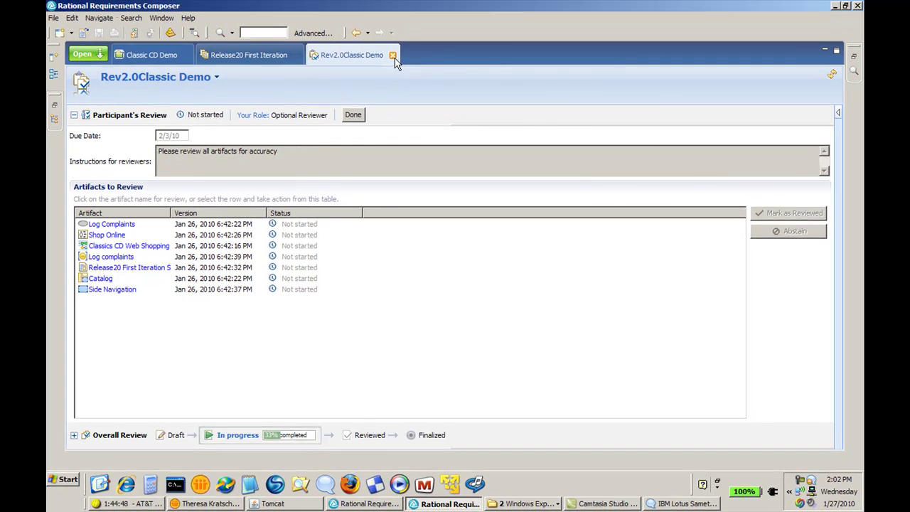
click(392, 55)
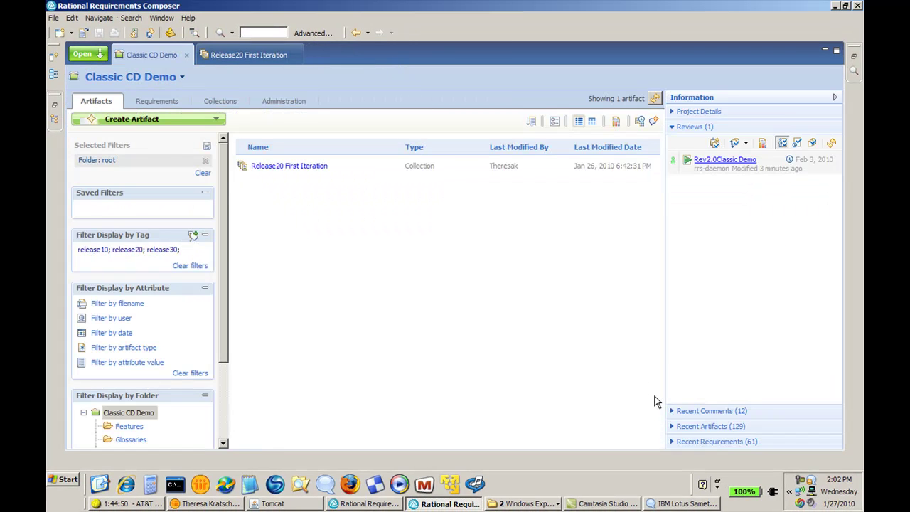
click(672, 411)
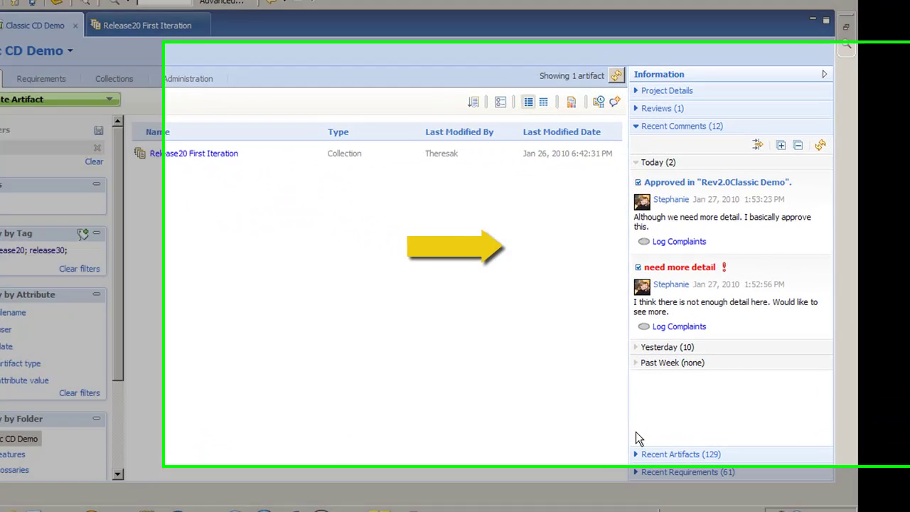